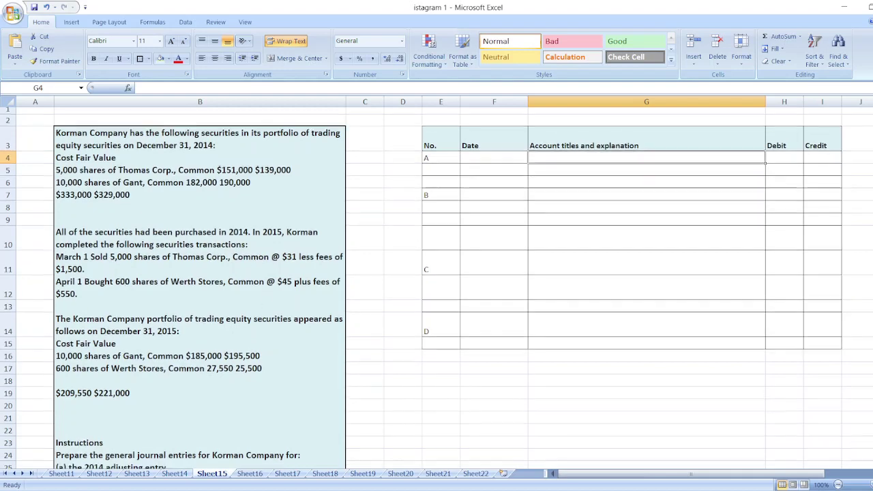
- Date journal entry A 12/31/2014 in cell F4
{"action": "scroll", "coordinate": [436, 286], "scroll_direction": "down", "scroll_amount": 1}
{"action": "scroll", "coordinate": [436, 286], "scroll_direction": "down", "scroll_amount": 1}
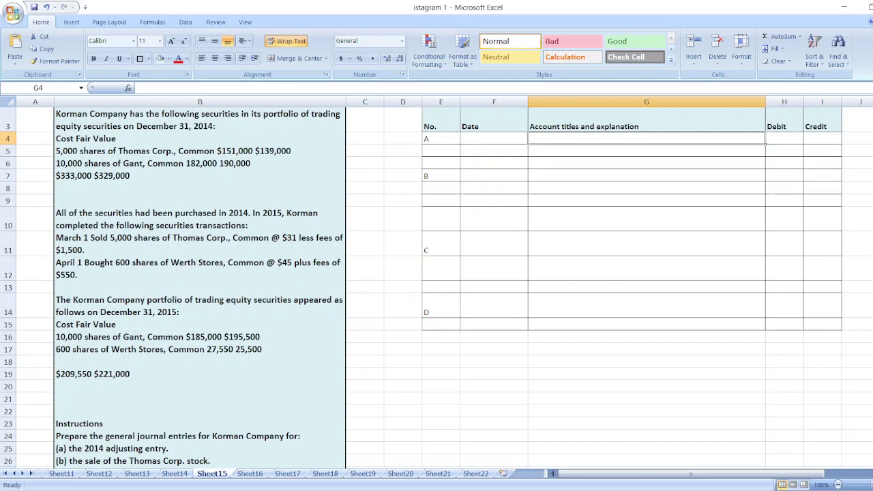
{"action": "scroll", "coordinate": [436, 287], "scroll_direction": "down", "scroll_amount": 1}
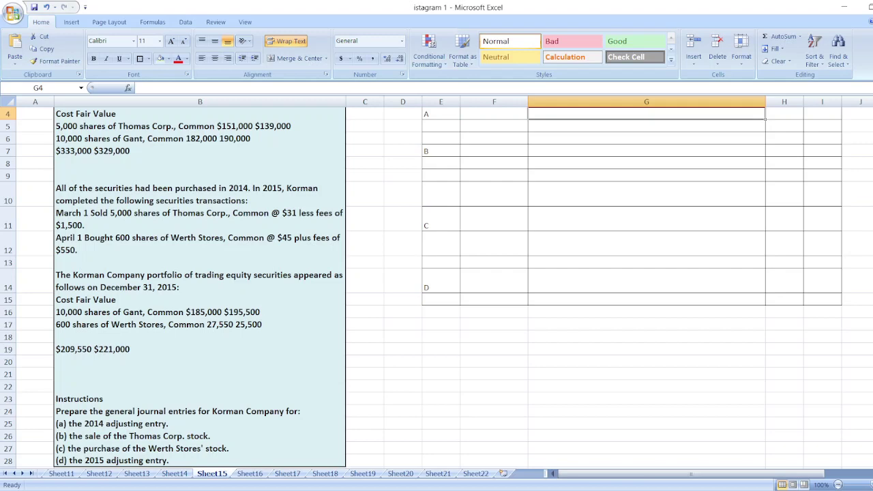
{"action": "scroll", "coordinate": [436, 283], "scroll_direction": "up", "scroll_amount": 1}
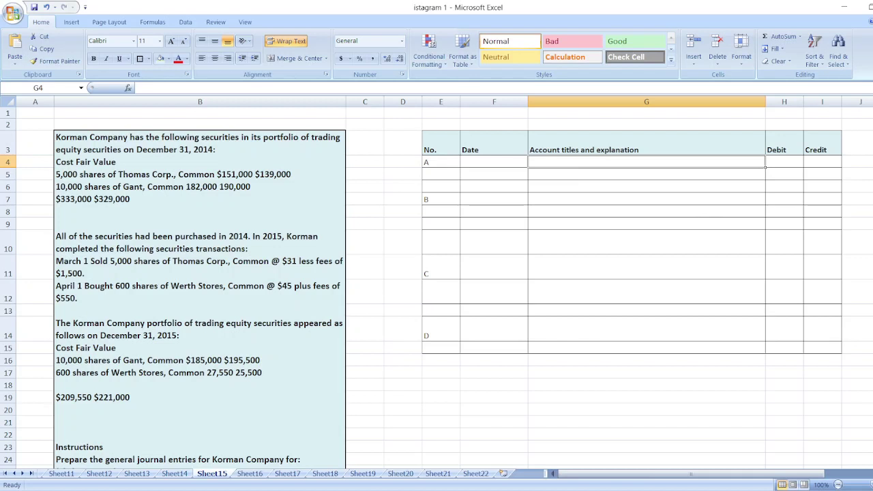
{"action": "scroll", "coordinate": [676, 261], "scroll_direction": "down", "scroll_amount": 1}
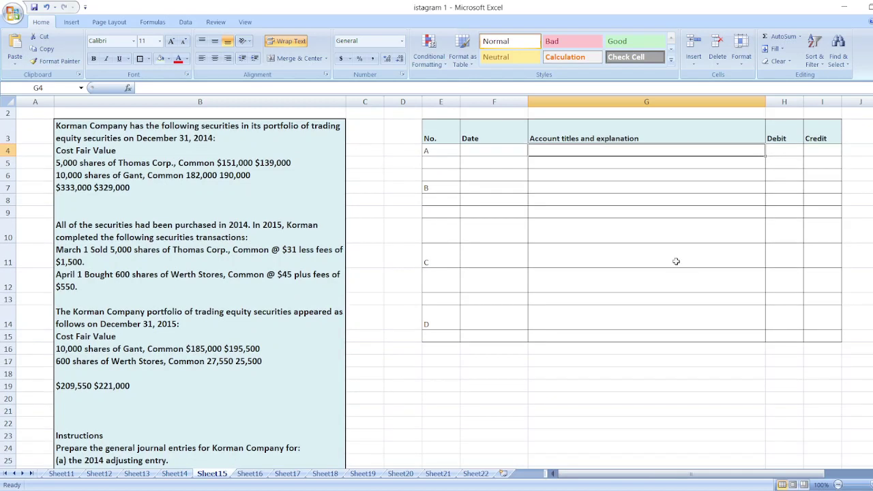
{"action": "left_click", "coordinate": [481, 148]}
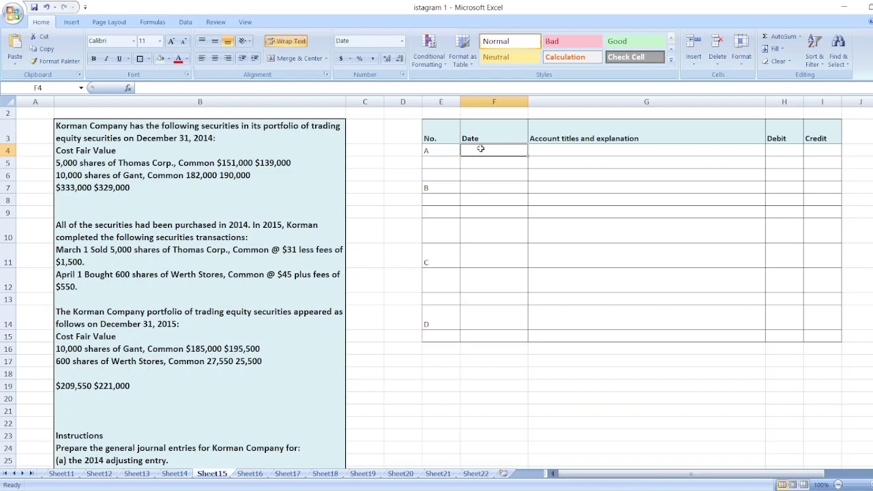
{"action": "type", "text": "12/"}
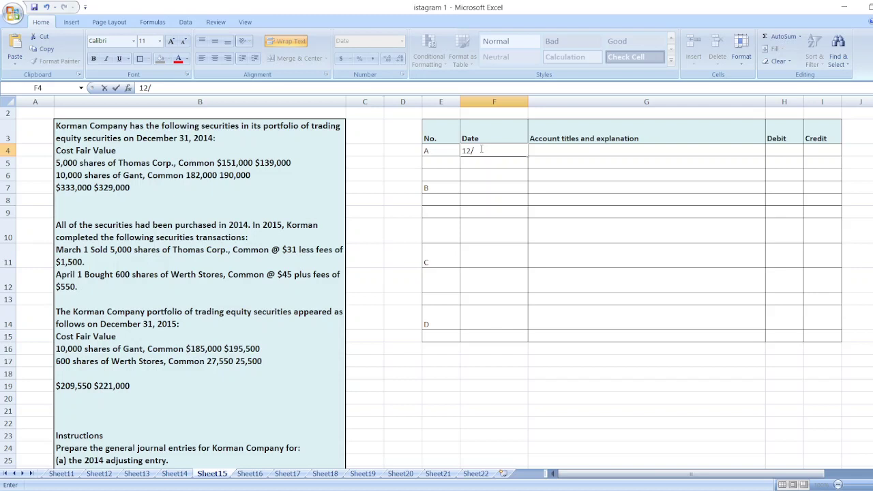
{"action": "type", "text": "31/201"}
{"action": "type", "text": "4"}
{"action": "key", "text": "Tab"}
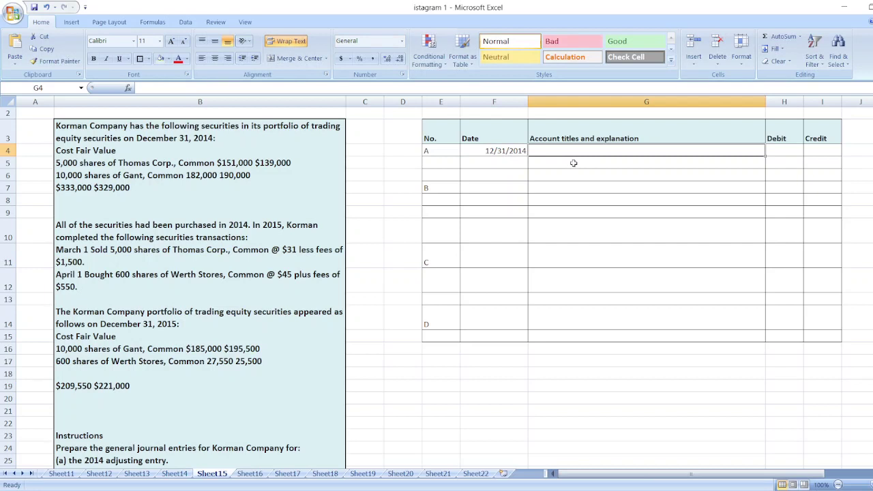
- List Unrealized Holding Gain or Loss-Income and Securities Fair Value Adjustments as entry A's account titles
{"action": "type", "text": "Unrea"}
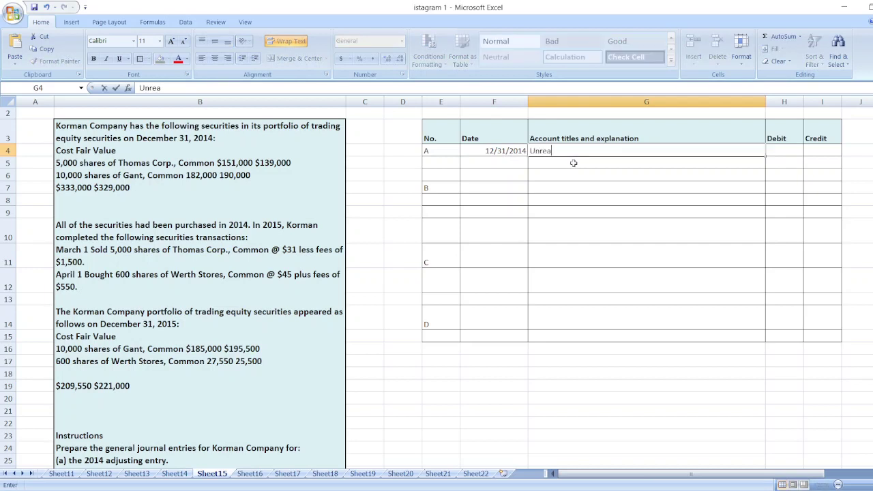
{"action": "type", "text": "lized"}
{"action": "type", "text": " Holdin"}
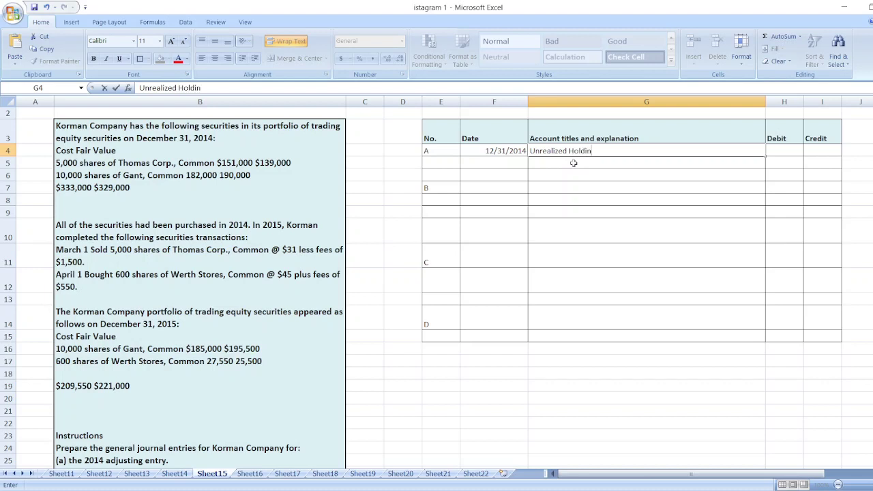
{"action": "type", "text": "g Gain"}
{"action": "type", "text": " or Loss"}
{"action": "type", "text": "-In"}
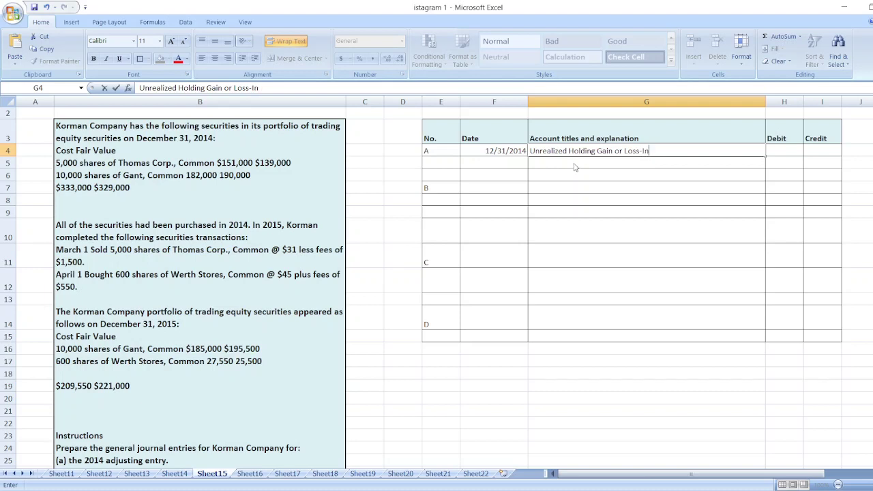
{"action": "type", "text": "come"}
{"action": "key", "text": "Return"}
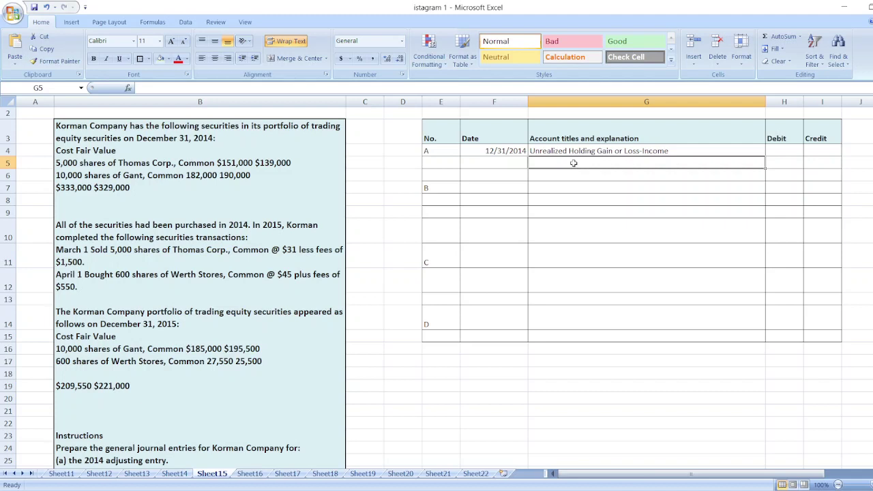
{"action": "type", "text": "Secu"}
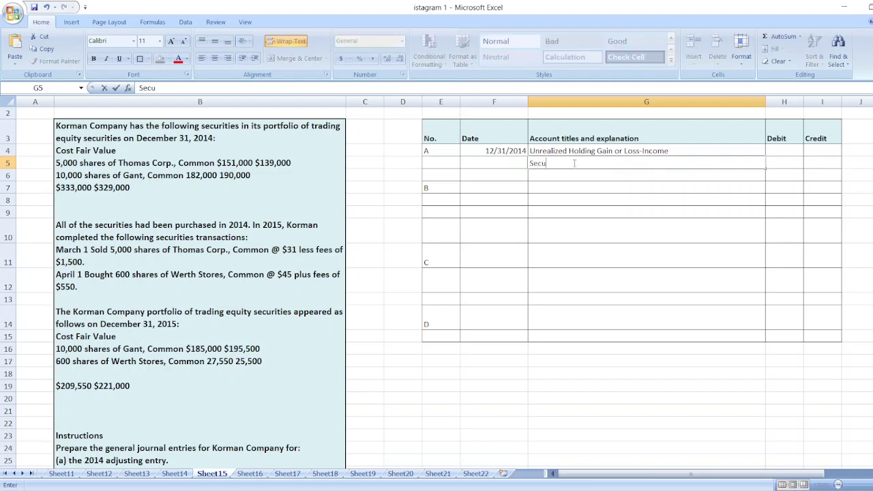
{"action": "type", "text": "rities "}
{"action": "type", "text": "Fair Val"}
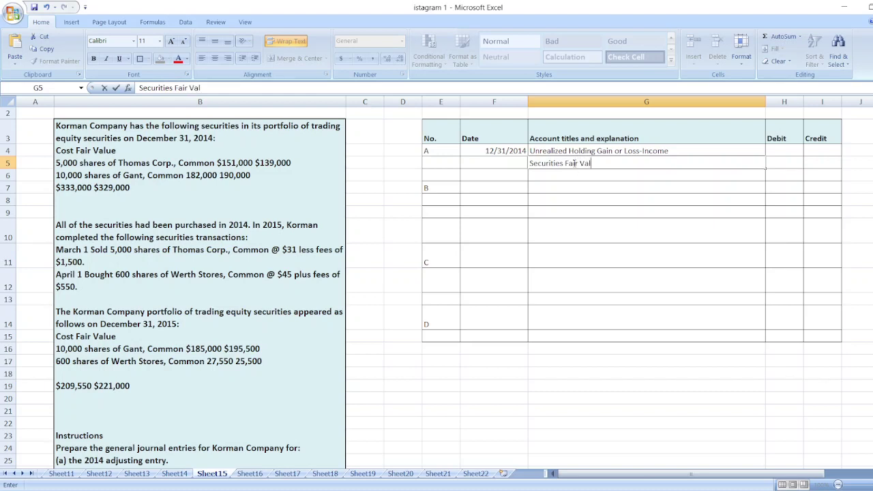
{"action": "type", "text": "ue Adjus"}
{"action": "type", "text": "tem"}
{"action": "key", "text": "BackSpace"}
{"action": "key", "text": "BackSpace"}
{"action": "type", "text": "men"}
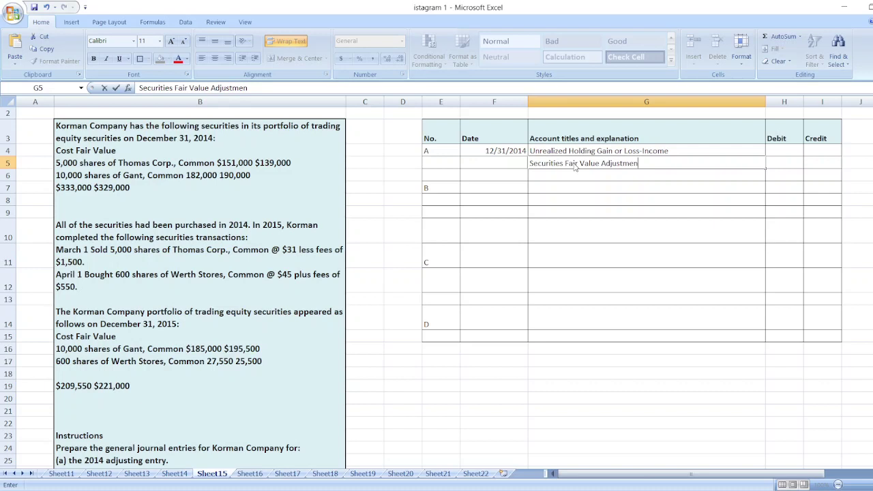
{"action": "type", "text": "ts"}
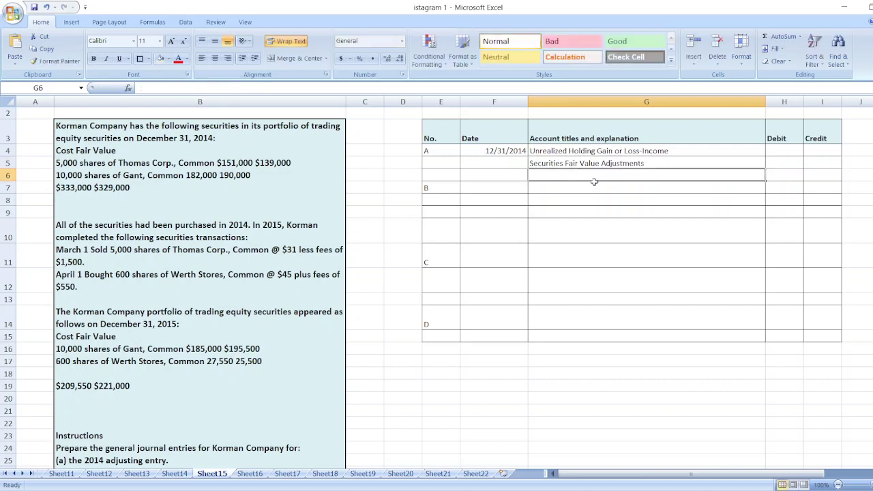
{"action": "left_click", "coordinate": [777, 147]}
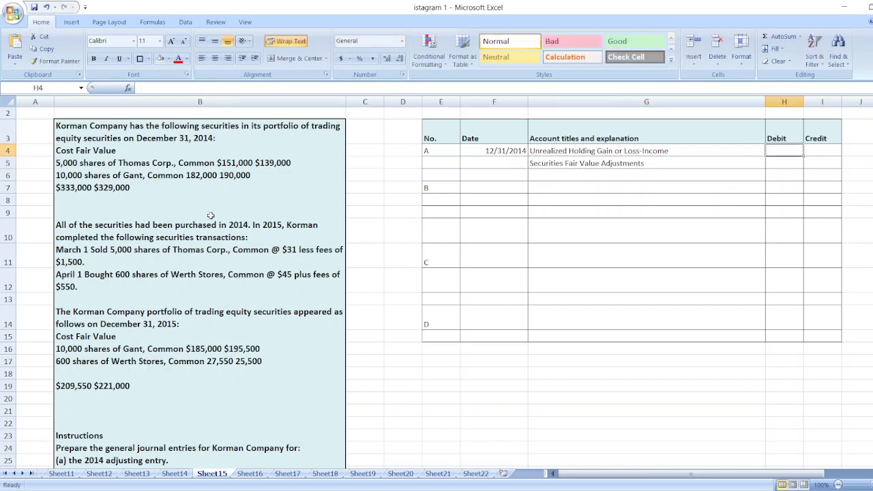
{"action": "type", "text": "="}
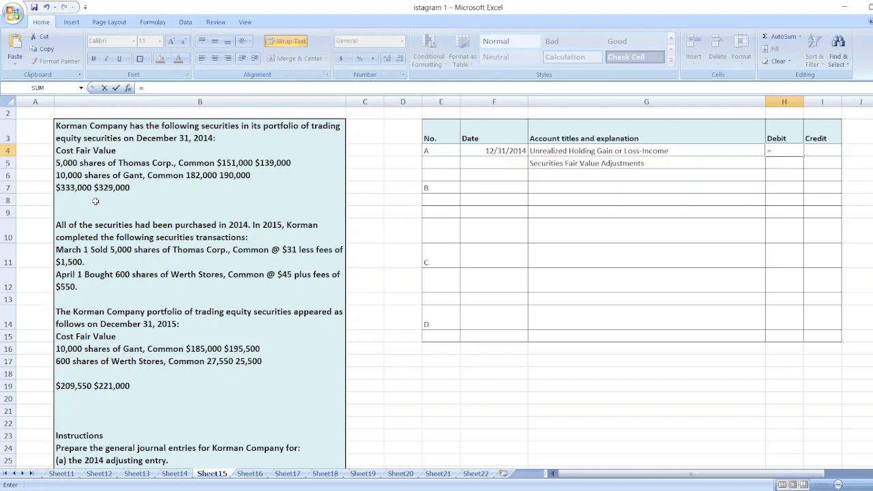
{"action": "type", "text": "33"}
{"action": "type", "text": "300"}
{"action": "type", "text": "0-"}
{"action": "type", "text": "329000"}
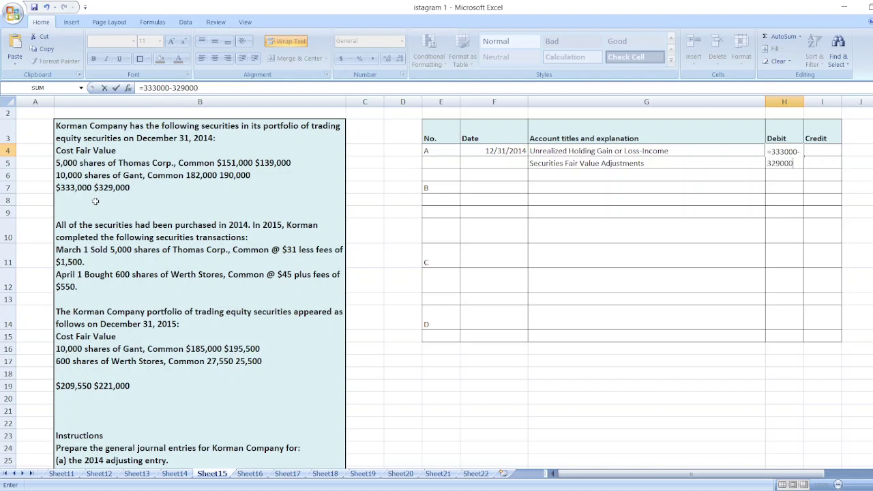
{"action": "key", "text": "Return"}
{"action": "key", "text": "Right"}
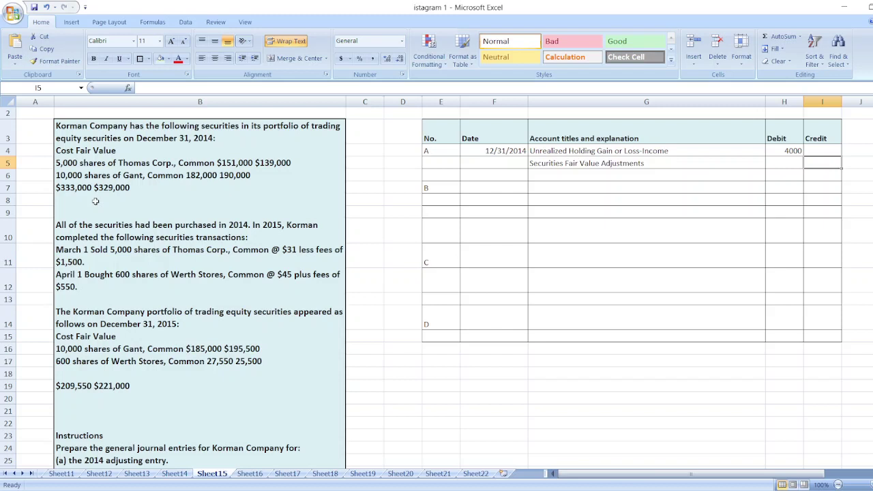
{"action": "type", "text": "="}
{"action": "key", "text": "Up"}
{"action": "key", "text": "Left"}
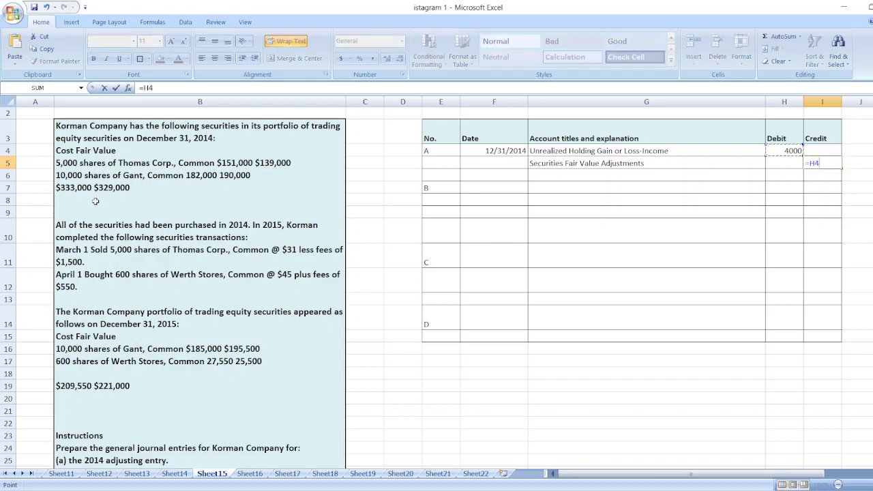
{"action": "key", "text": "Return"}
{"action": "key", "text": "Up"}
{"action": "key", "text": "ctrl+c"}
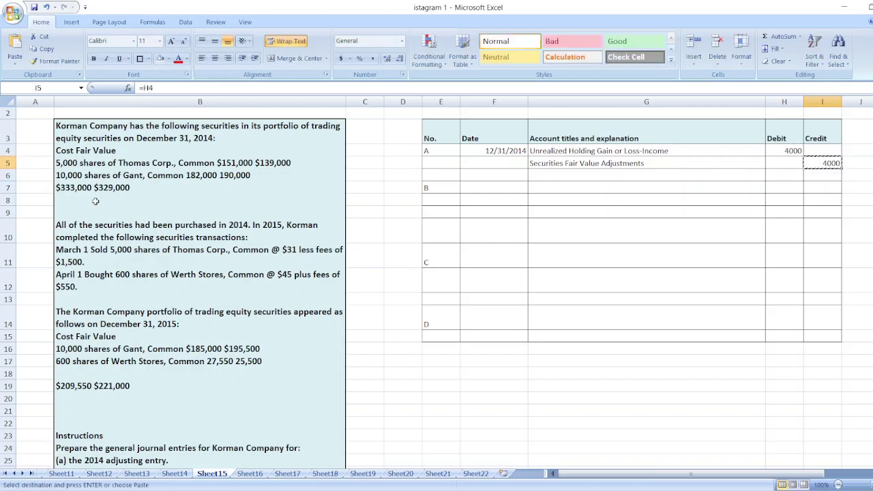
{"action": "key", "text": "Right"}
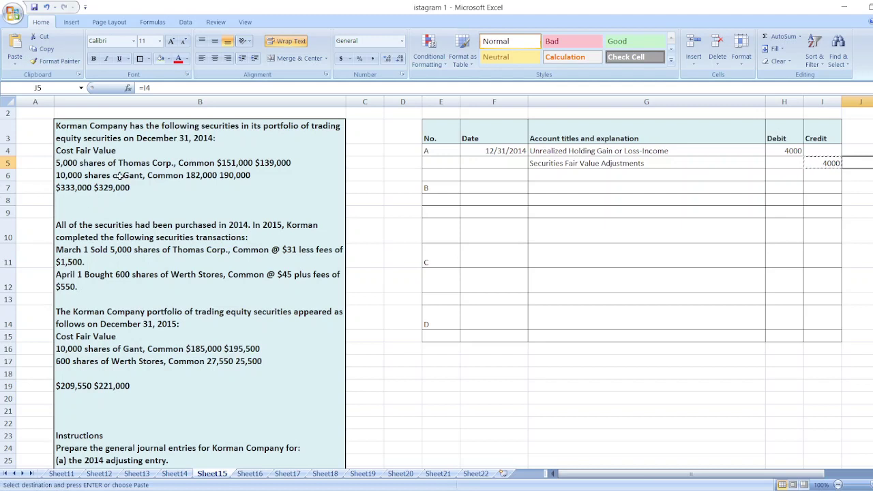
{"action": "type", "text": "="}
{"action": "key", "text": "Left"}
{"action": "key", "text": "Up"}
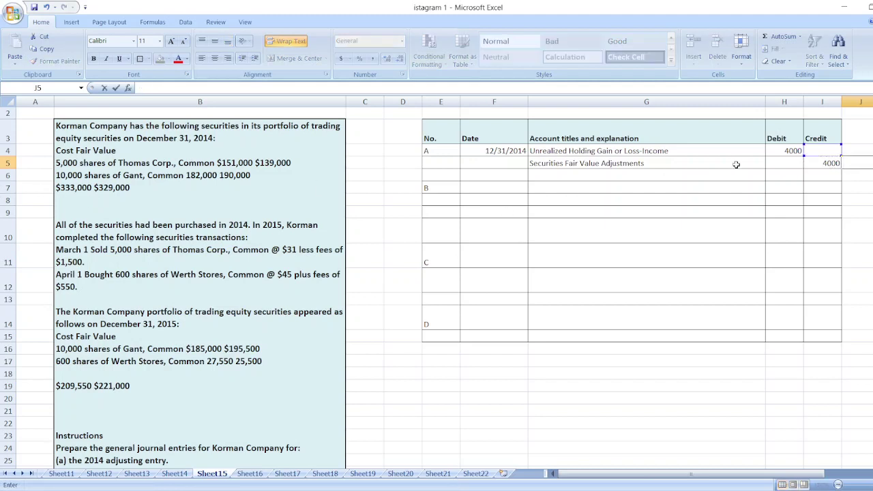
{"action": "key", "text": "Escape"}
{"action": "left_click", "coordinate": [795, 151]}
{"action": "key", "text": "ctrl+c"}
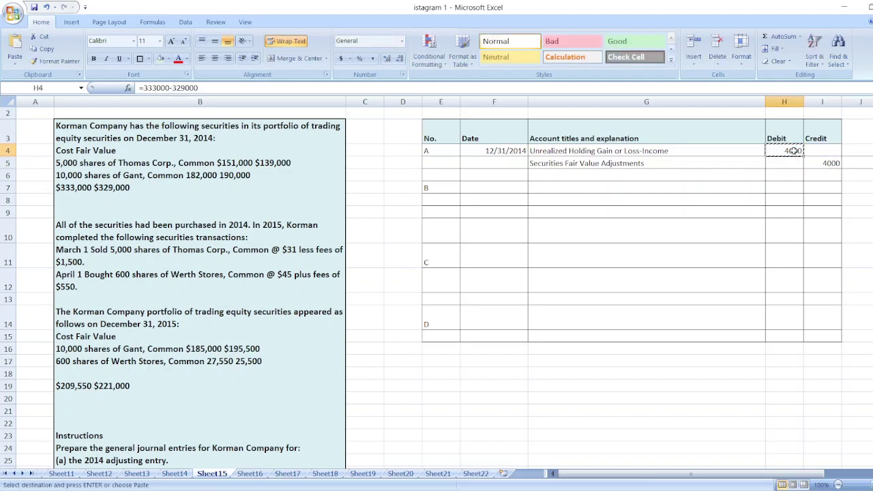
{"action": "left_click", "coordinate": [863, 152]}
{"action": "key", "text": "ctrl+v"}
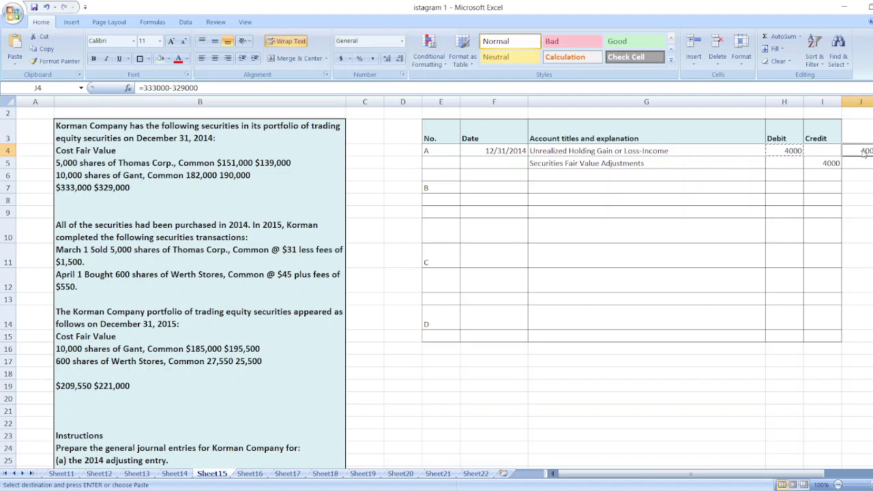
- Turn the J4 working into plain text and autofit column J
{"action": "left_click", "coordinate": [150, 89]}
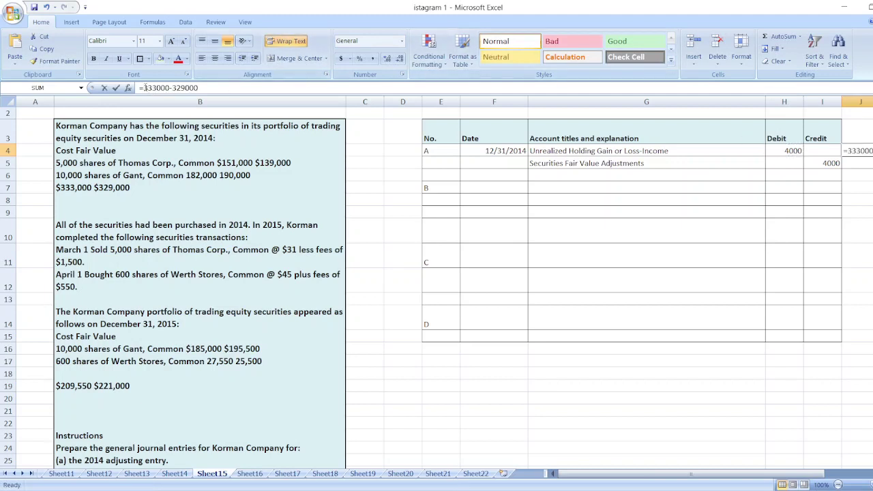
{"action": "key", "text": "BackSpace"}
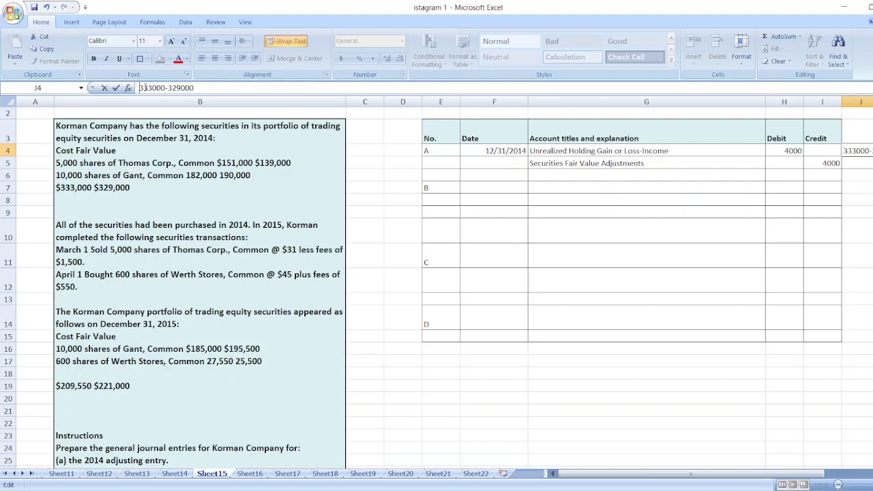
{"action": "key", "text": "Return"}
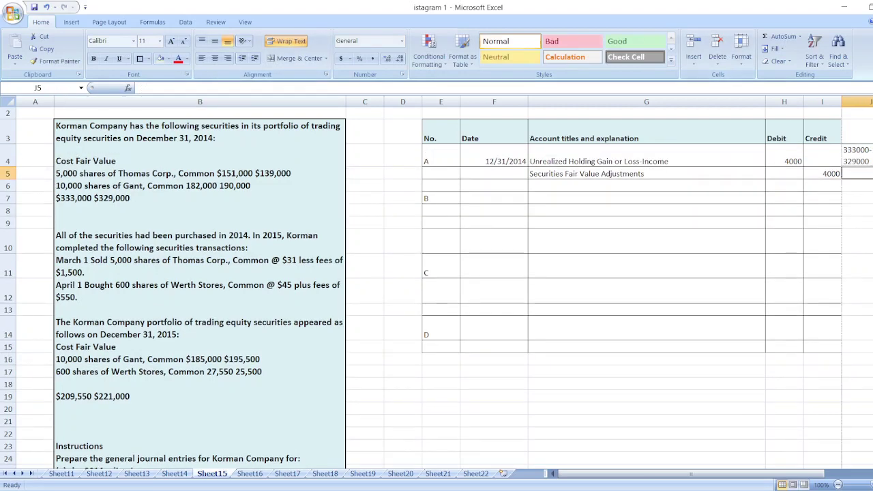
{"action": "double_click", "coordinate": [872, 101]}
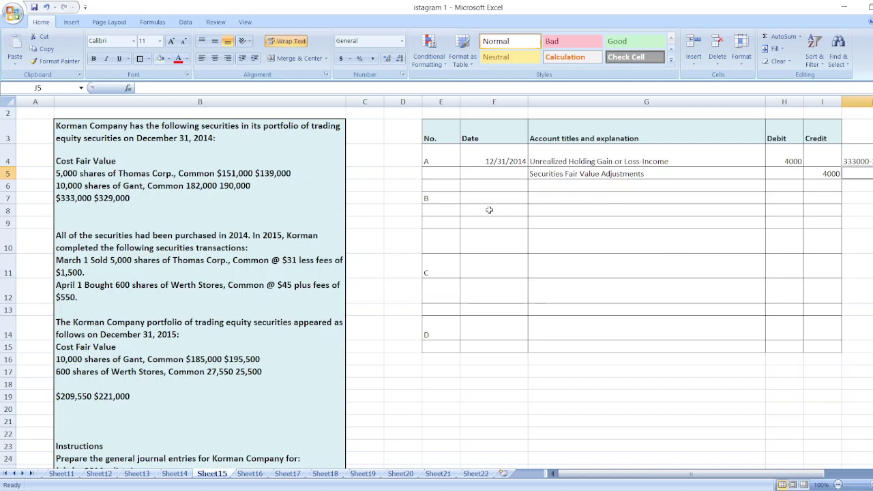
- Enter Cash in G7 as the first account title of entry B
{"action": "left_click", "coordinate": [549, 185]}
{"action": "left_click", "coordinate": [501, 201]}
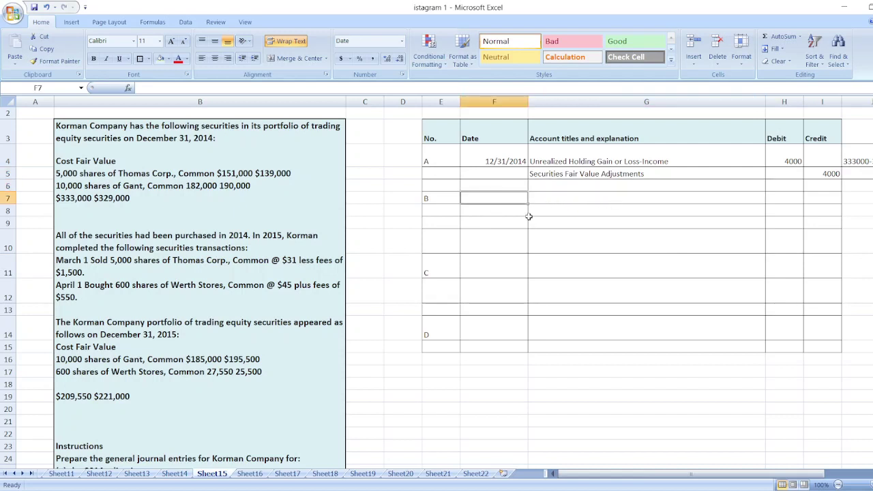
{"action": "scroll", "coordinate": [808, 263], "scroll_direction": "down", "scroll_amount": 1}
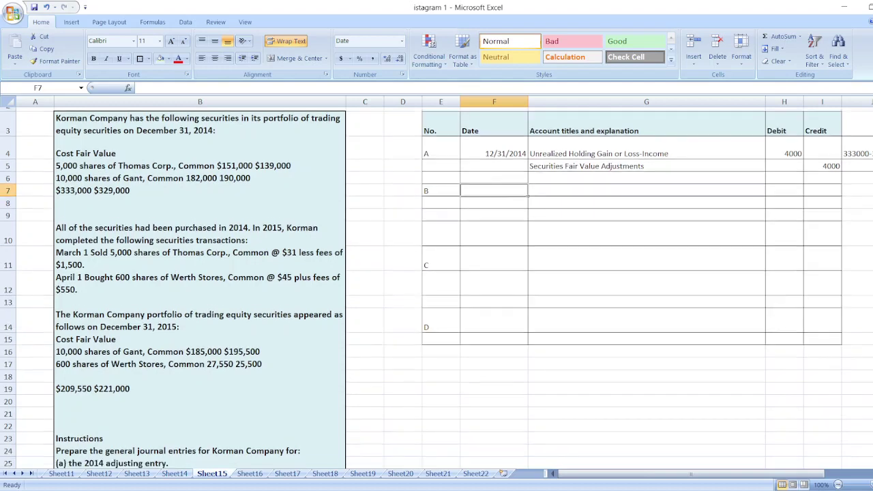
{"action": "scroll", "coordinate": [437, 287], "scroll_direction": "down", "scroll_amount": 1}
{"action": "scroll", "coordinate": [437, 286], "scroll_direction": "down", "scroll_amount": 1}
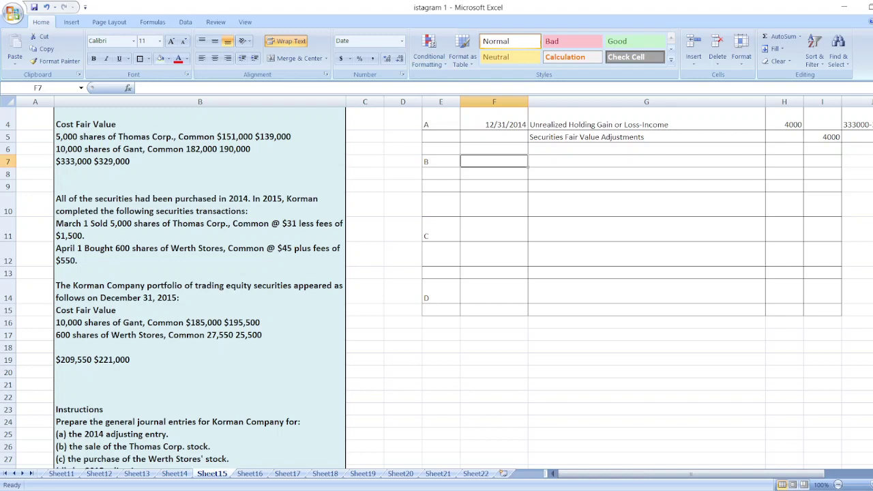
{"action": "scroll", "coordinate": [797, 150], "scroll_direction": "up", "scroll_amount": 1}
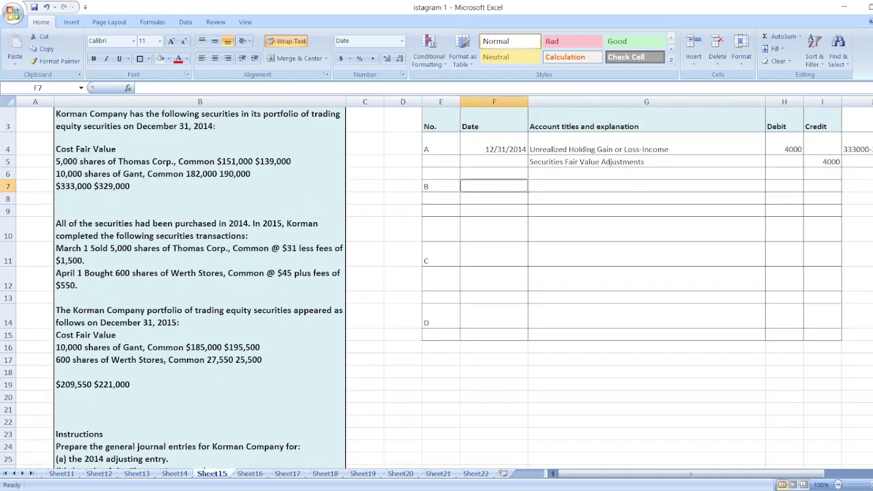
{"action": "scroll", "coordinate": [796, 150], "scroll_direction": "up", "scroll_amount": 1}
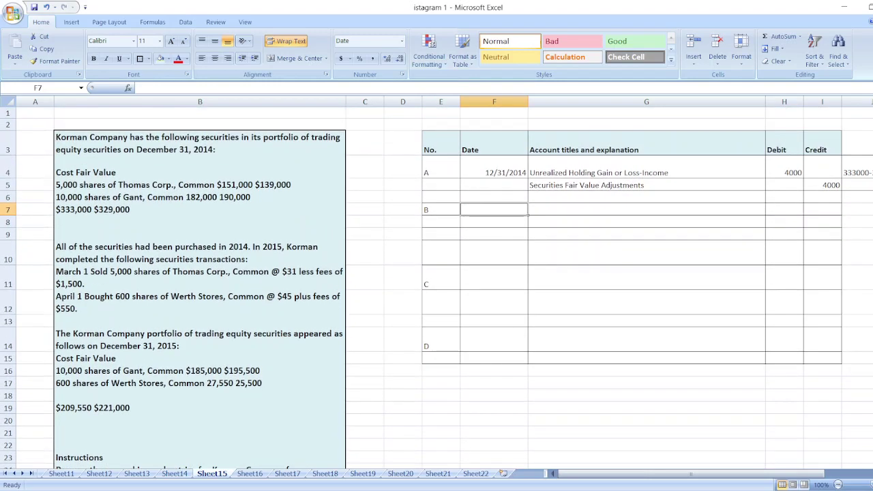
{"action": "left_click", "coordinate": [567, 208]}
{"action": "type", "text": "Cash"}
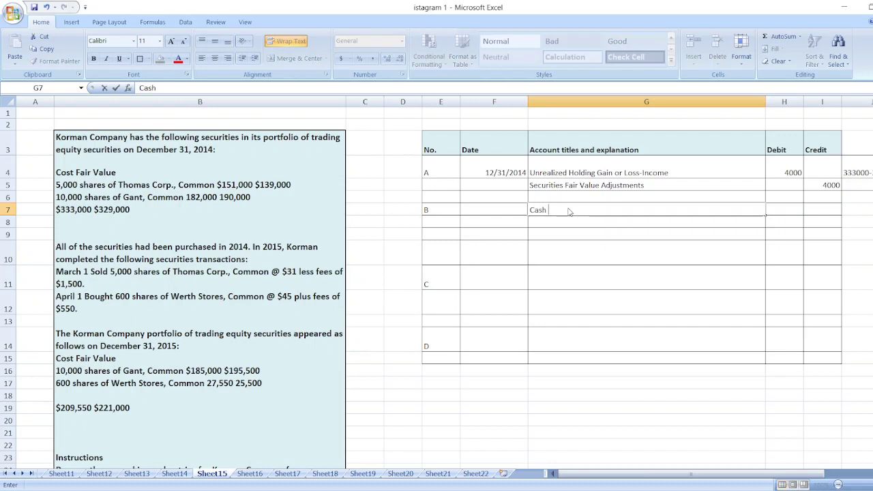
{"action": "key", "text": "Return"}
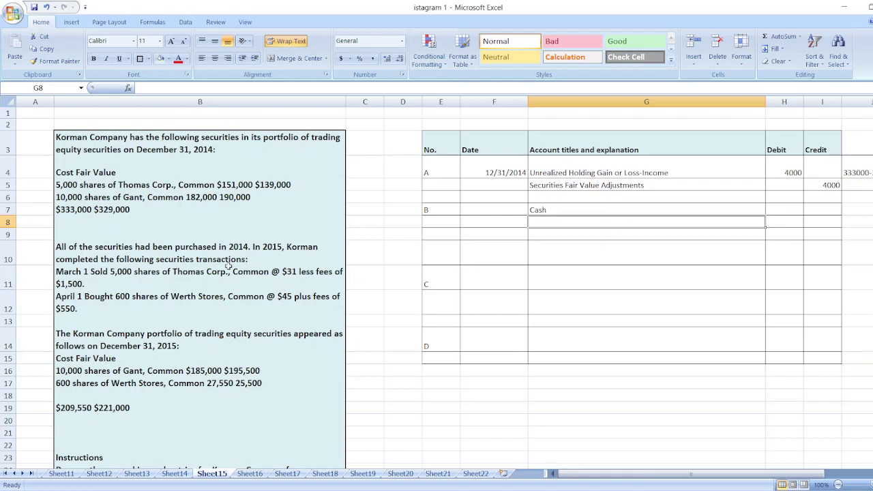
- Date entry B 3/1/2015 in cell F7
{"action": "left_click", "coordinate": [497, 210]}
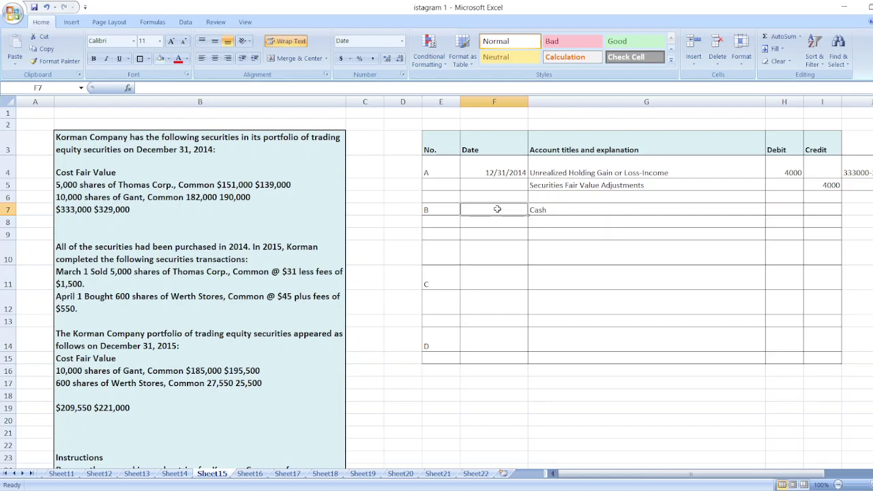
{"action": "type", "text": "3"}
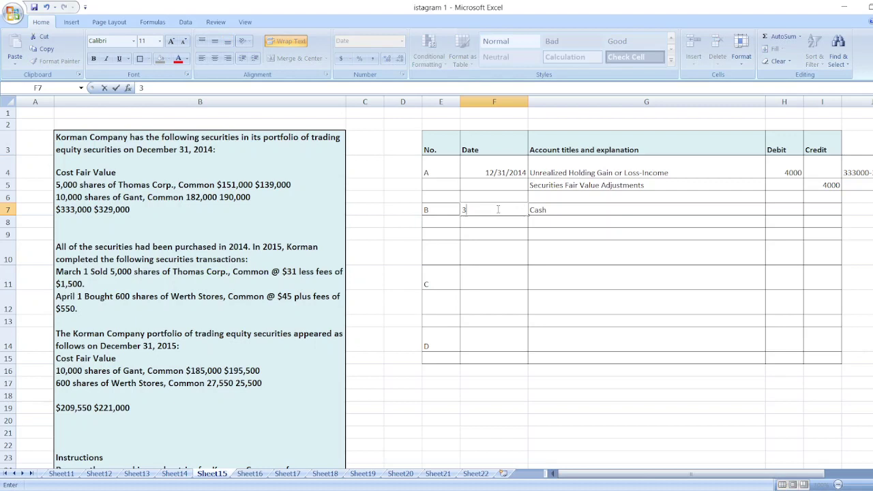
{"action": "type", "text": "/1/"}
{"action": "type", "text": "210"}
{"action": "key", "text": "BackSpace"}
{"action": "key", "text": "BackSpace"}
{"action": "type", "text": "01"}
{"action": "type", "text": "5"}
{"action": "key", "text": "Return"}
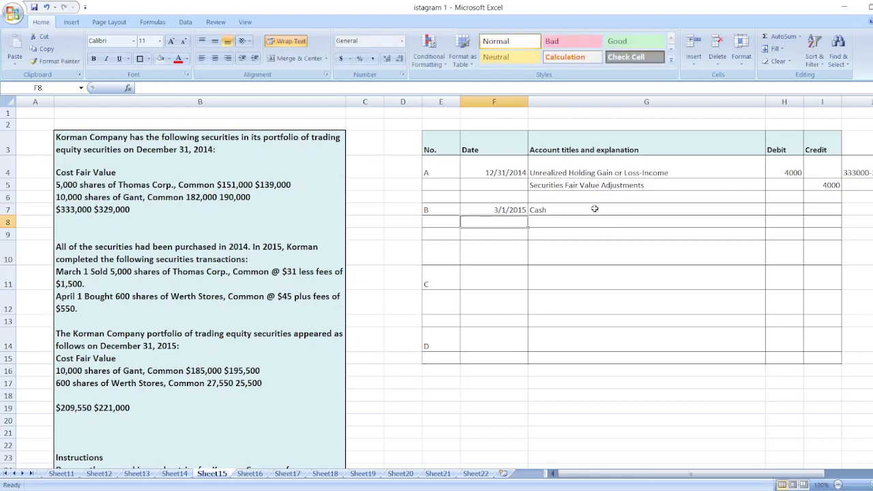
- Add Profit on Sale of Equity Investment and Equity Investment as entry B's next account titles
{"action": "left_click", "coordinate": [604, 211]}
{"action": "left_click", "coordinate": [556, 233]}
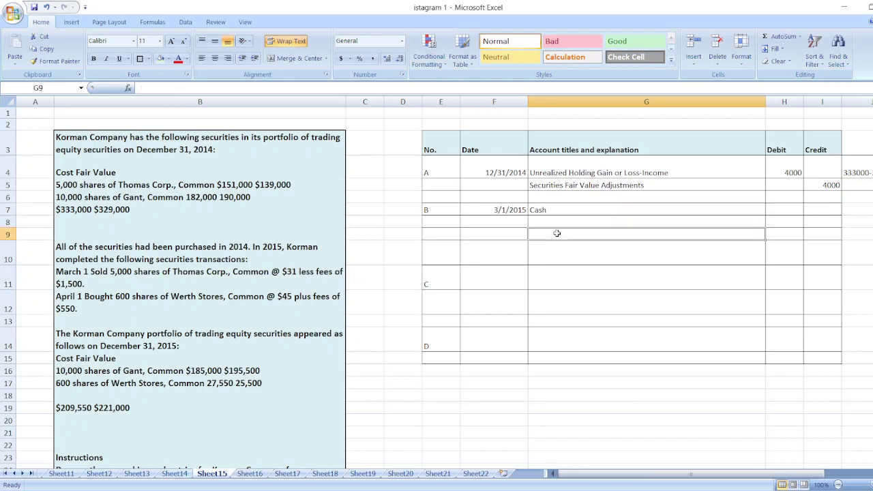
{"action": "left_click", "coordinate": [561, 222]}
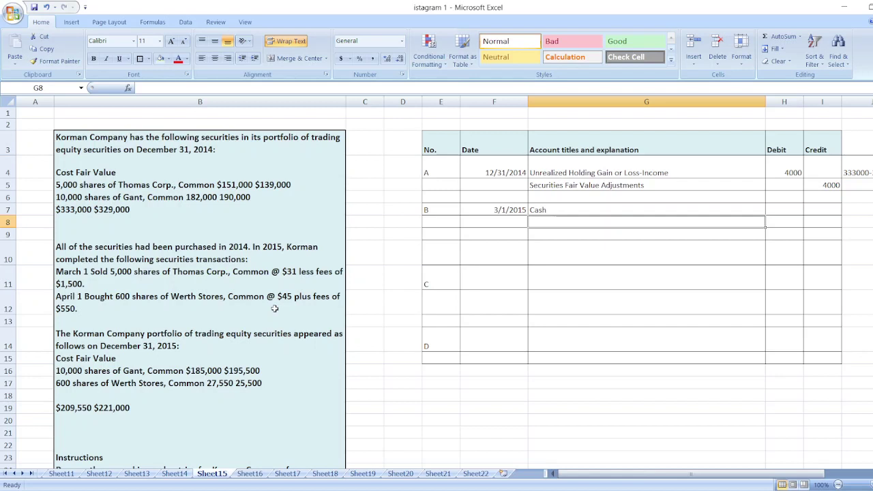
{"action": "type", "text": "Profit"}
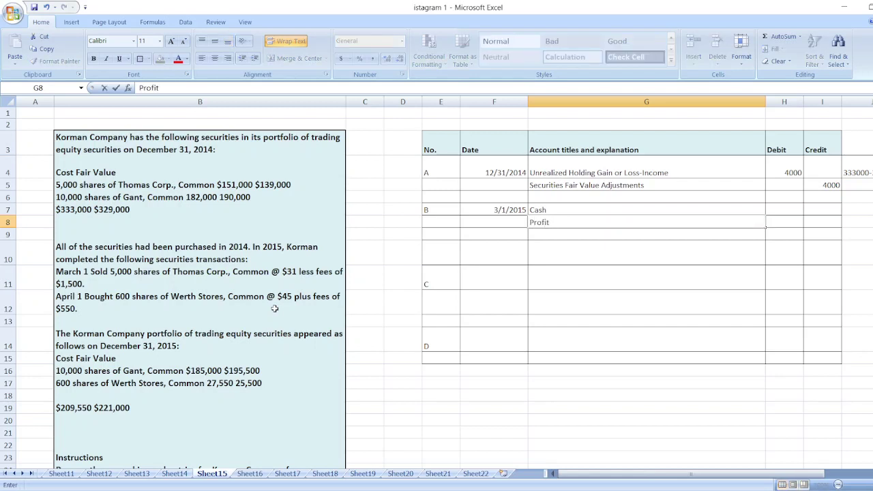
{"action": "type", "text": " on Sale o"}
{"action": "type", "text": "f Equity "}
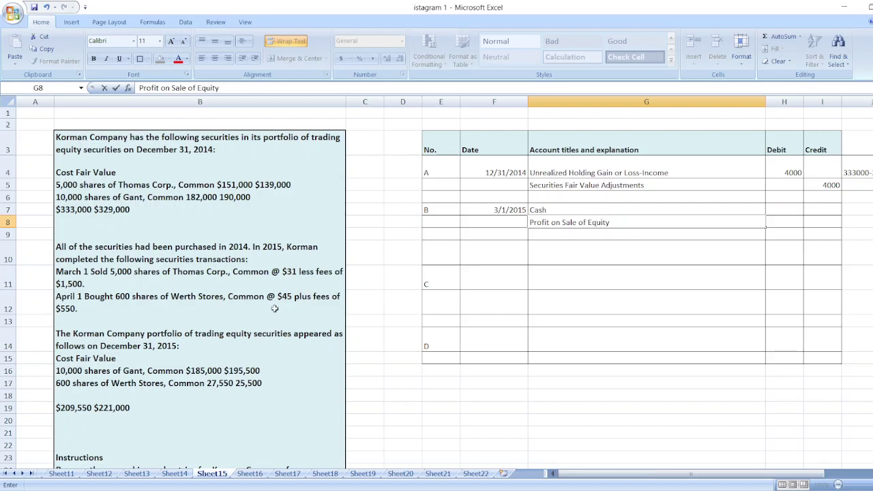
{"action": "type", "text": "Invest"}
{"action": "type", "text": "ment"}
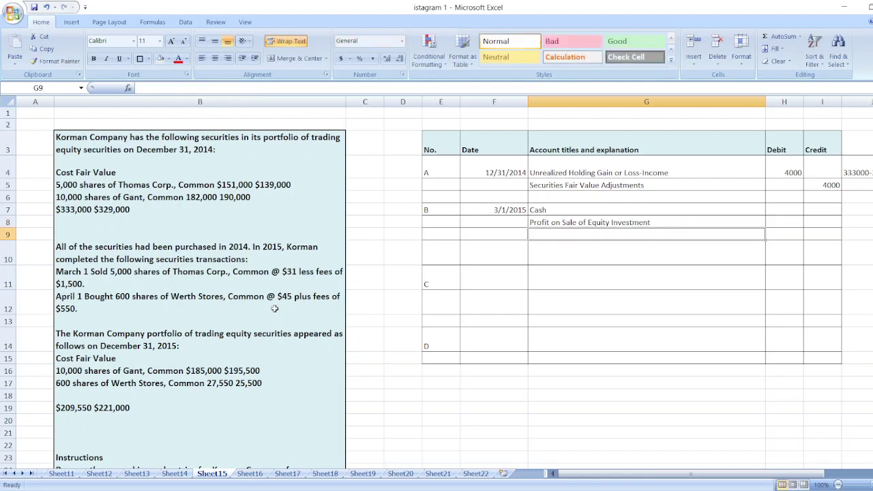
{"action": "type", "text": "Equity"}
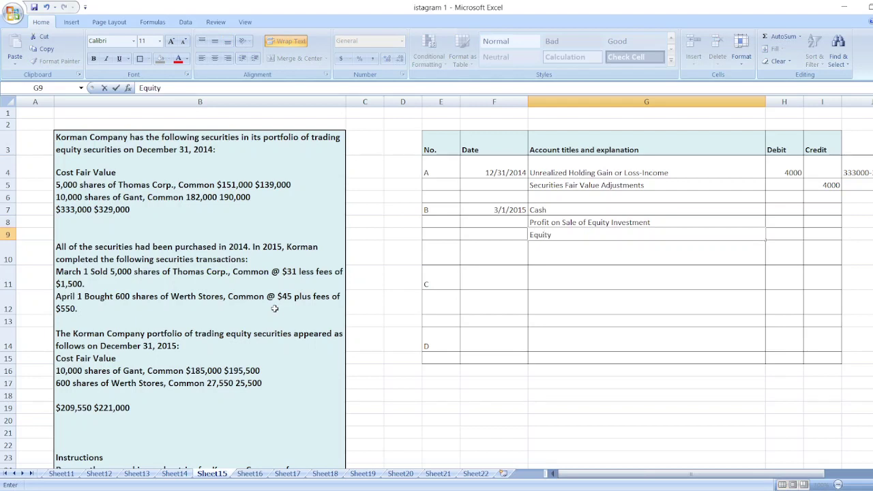
{"action": "type", "text": " Investme"}
{"action": "type", "text": "nt"}
{"action": "key", "text": "Tab"}
{"action": "key", "text": "Tab"}
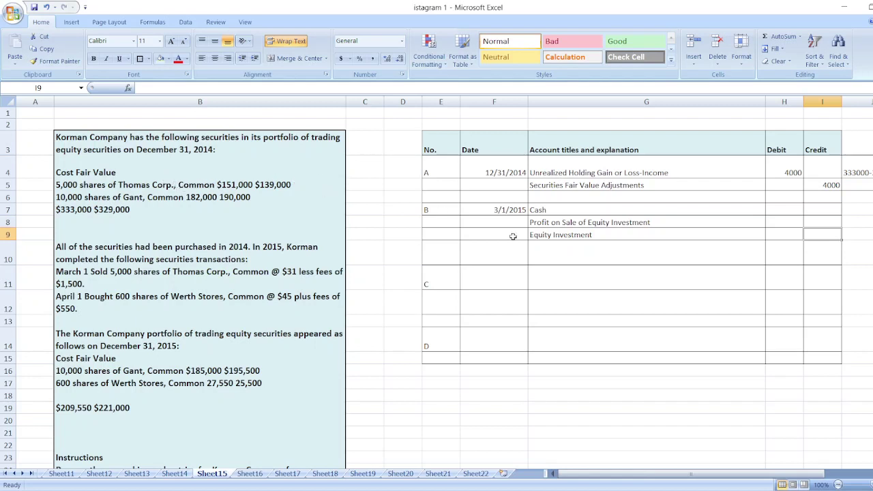
- Credit Equity Investment $151,000 and debit Cash =(5000*31)-1500, giving 153500
{"action": "type", "text": "$151"}
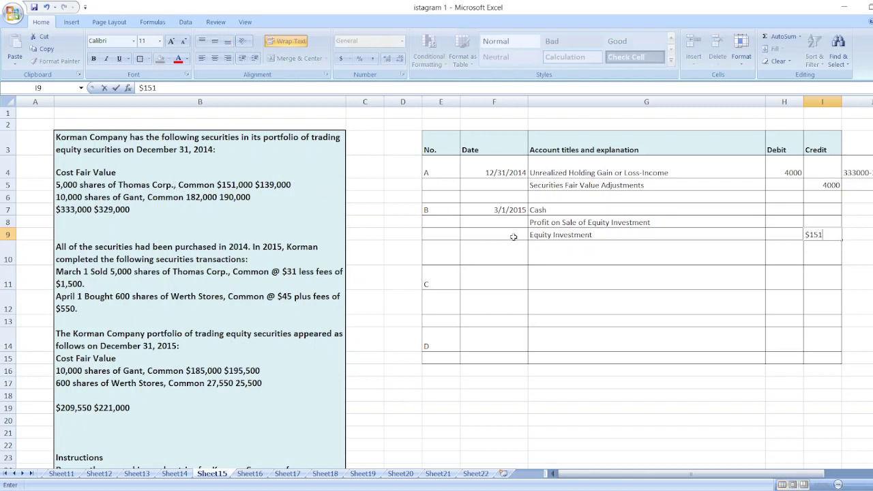
{"action": "type", "text": ",000"}
{"action": "key", "text": "Return"}
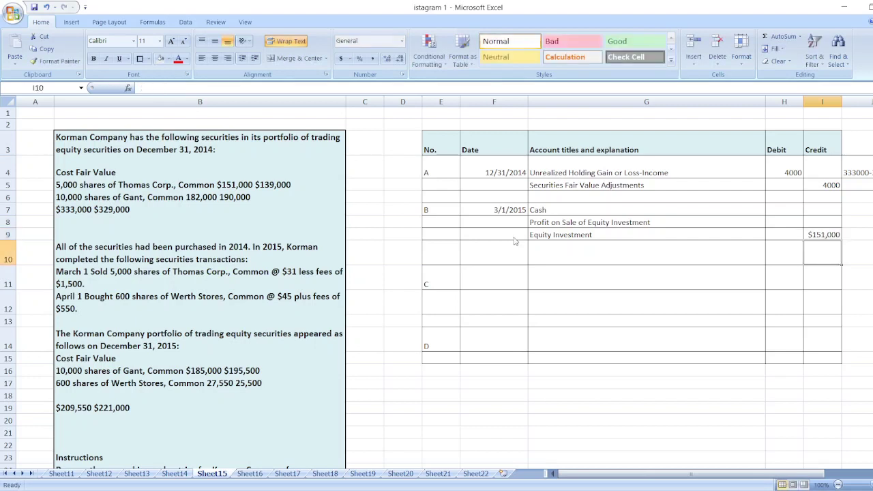
{"action": "left_click", "coordinate": [782, 207]}
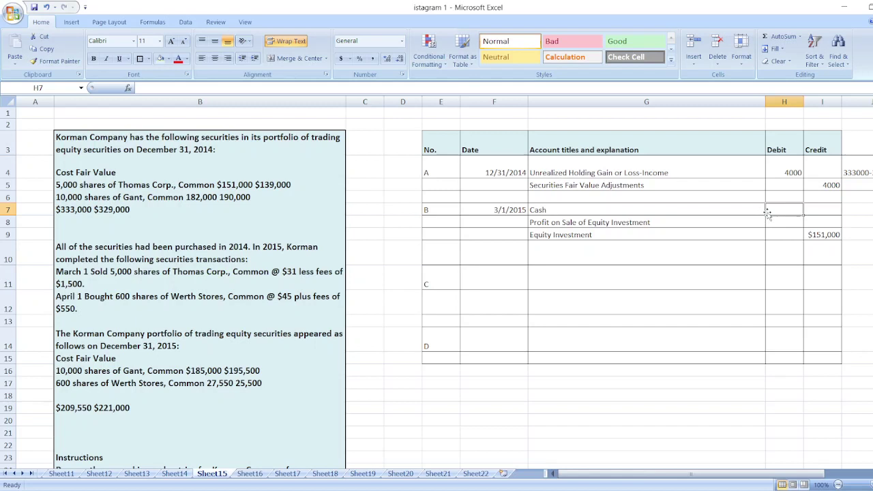
{"action": "type", "text": "="}
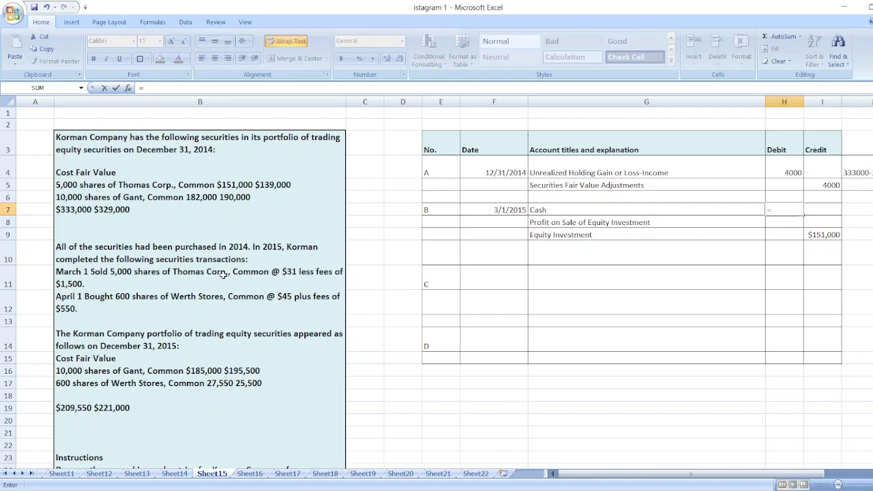
{"action": "type", "text": "5000"}
{"action": "type", "text": "*"}
{"action": "type", "text": "31"}
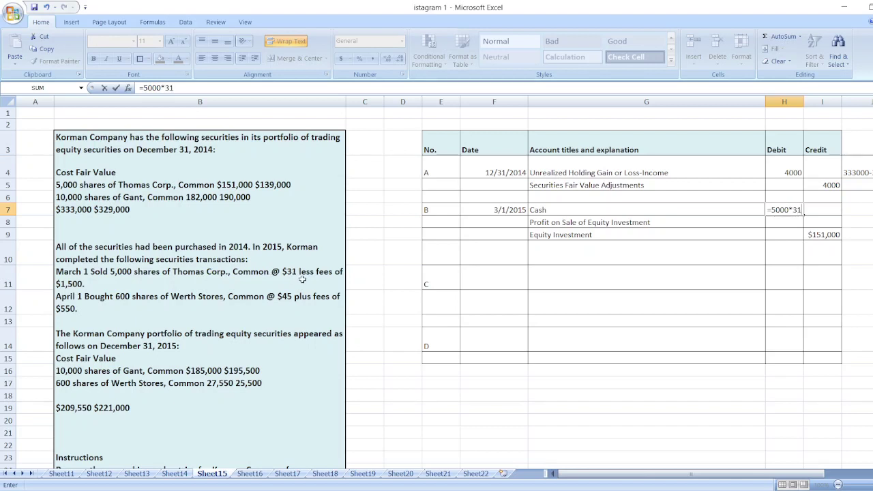
{"action": "type", "text": ")-1"}
{"action": "type", "text": "500"}
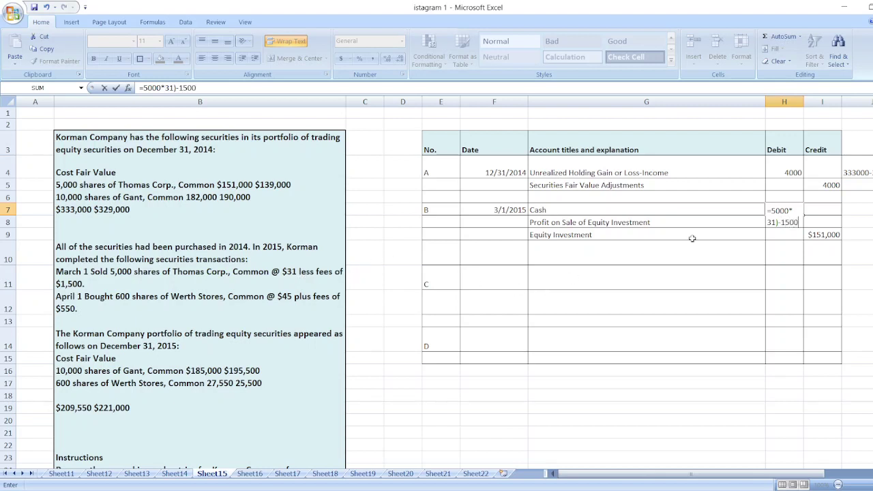
{"action": "left_click", "coordinate": [769, 211]}
{"action": "type", "text": "("}
{"action": "key", "text": "Return"}
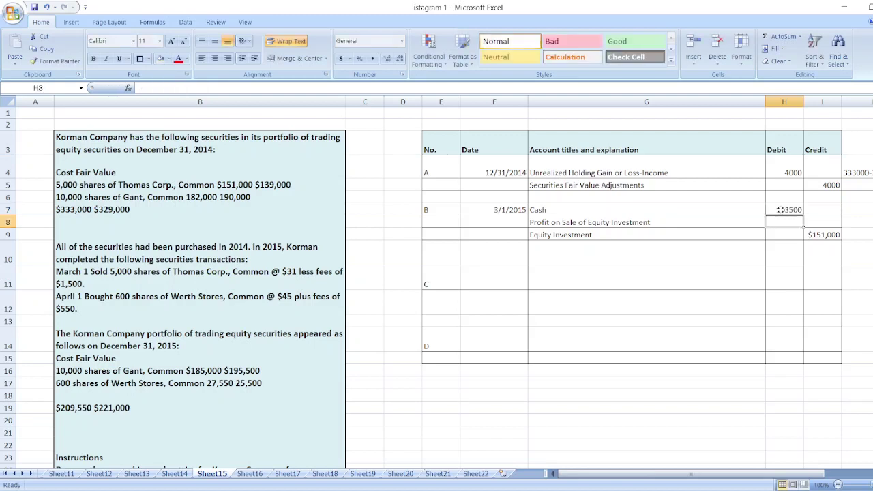
- Credit the profit on sale with =H7-I9, giving $2,500
{"action": "left_click", "coordinate": [780, 210]}
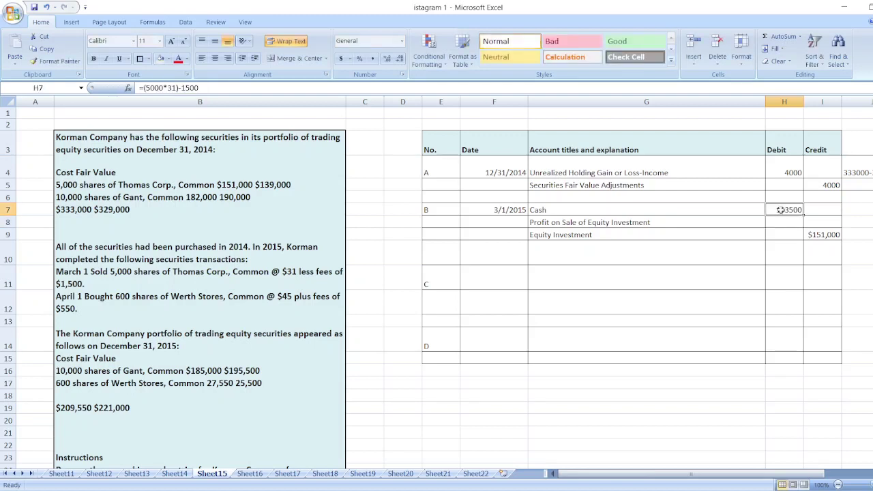
{"action": "left_click", "coordinate": [826, 222]}
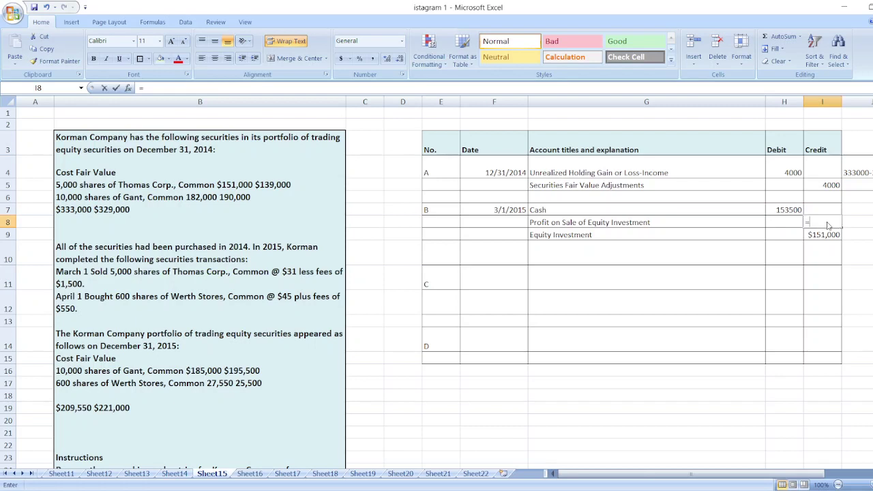
{"action": "type", "text": "="}
{"action": "key", "text": "Up"}
{"action": "key", "text": "Left"}
{"action": "type", "text": "-"}
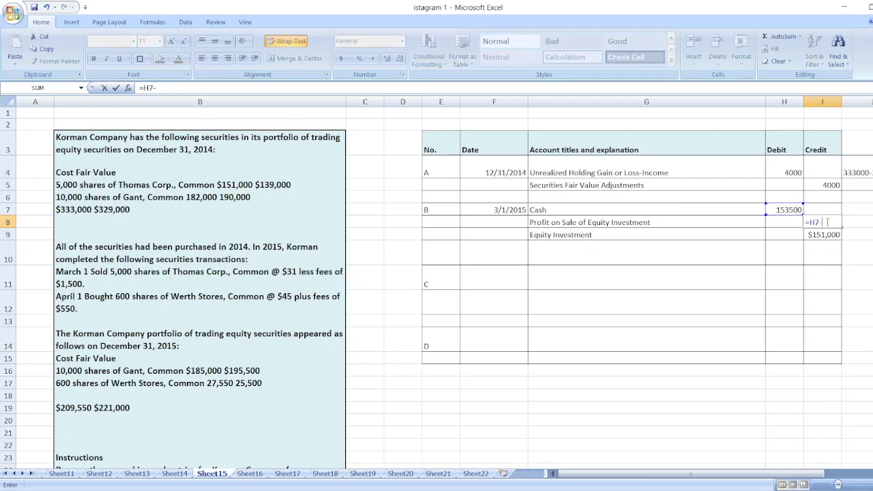
{"action": "key", "text": "Down"}
{"action": "key", "text": "Return"}
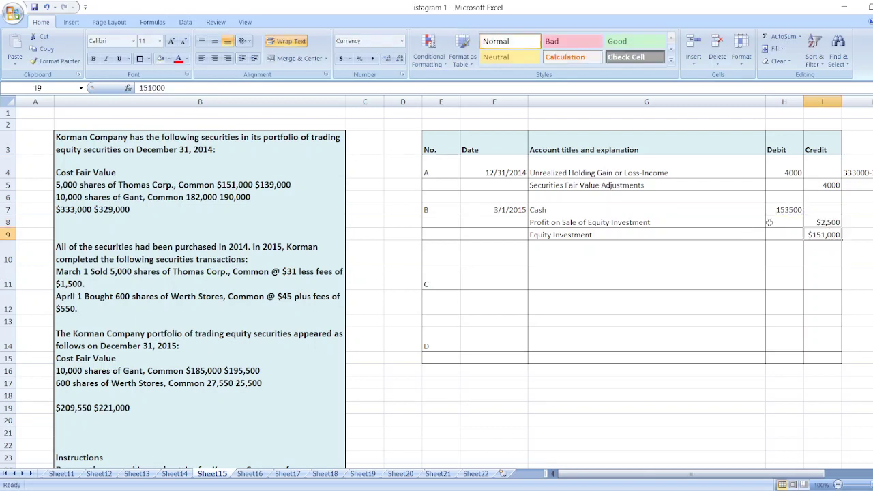
- Copy the cash formula into J7 and keep it as plain-text working
{"action": "left_click", "coordinate": [789, 211]}
{"action": "key", "text": "ctrl+c"}
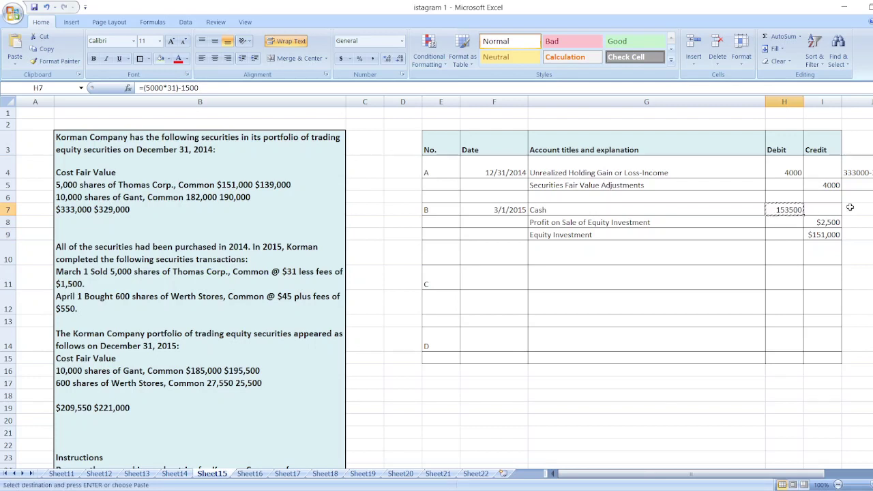
{"action": "left_click", "coordinate": [851, 209]}
{"action": "key", "text": "ctrl+v"}
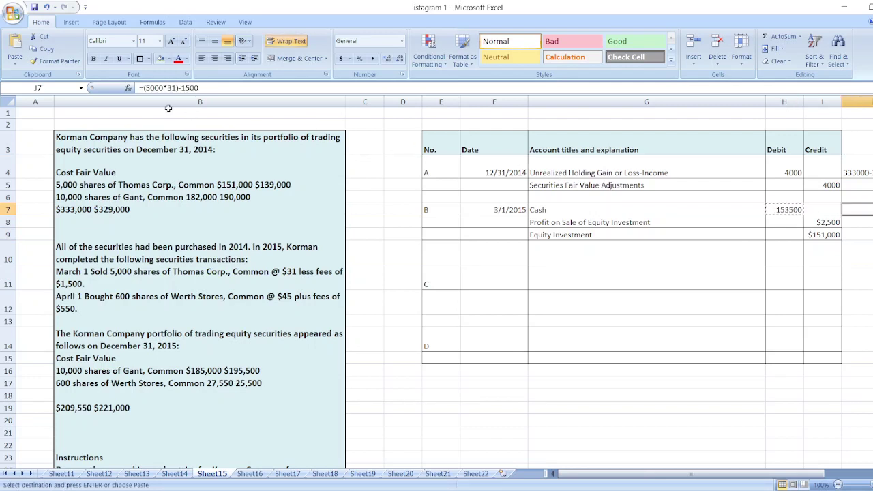
{"action": "left_click", "coordinate": [143, 87]}
{"action": "key", "text": "BackSpace"}
{"action": "key", "text": "Return"}
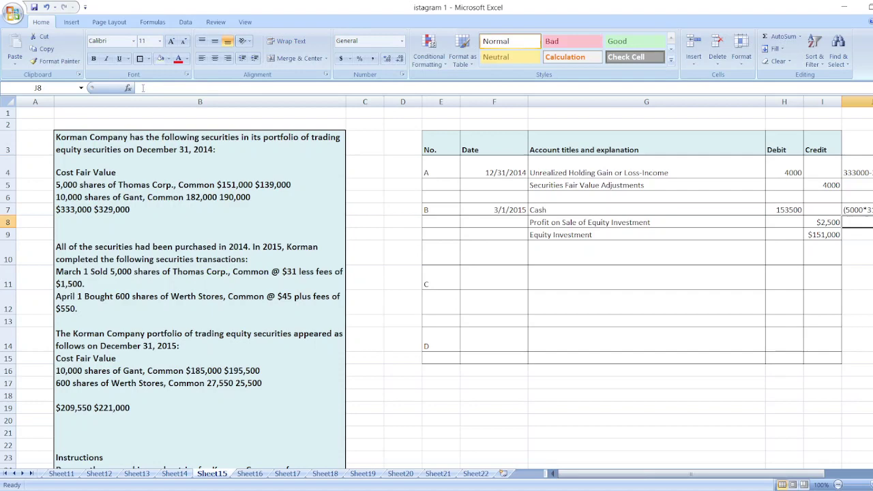
- Date entry C 4/1/2015 in cell F11
{"action": "left_click", "coordinate": [473, 281]}
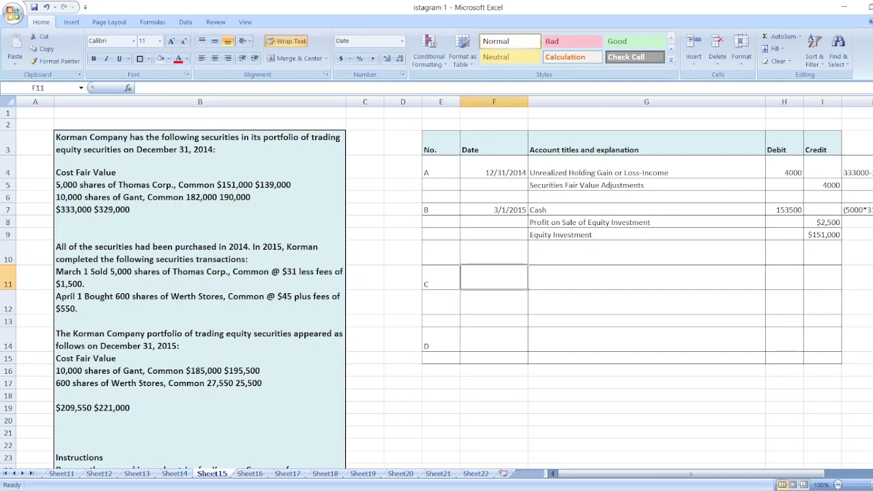
{"action": "scroll", "coordinate": [436, 286], "scroll_direction": "down", "scroll_amount": 1}
{"action": "scroll", "coordinate": [437, 287], "scroll_direction": "down", "scroll_amount": 1}
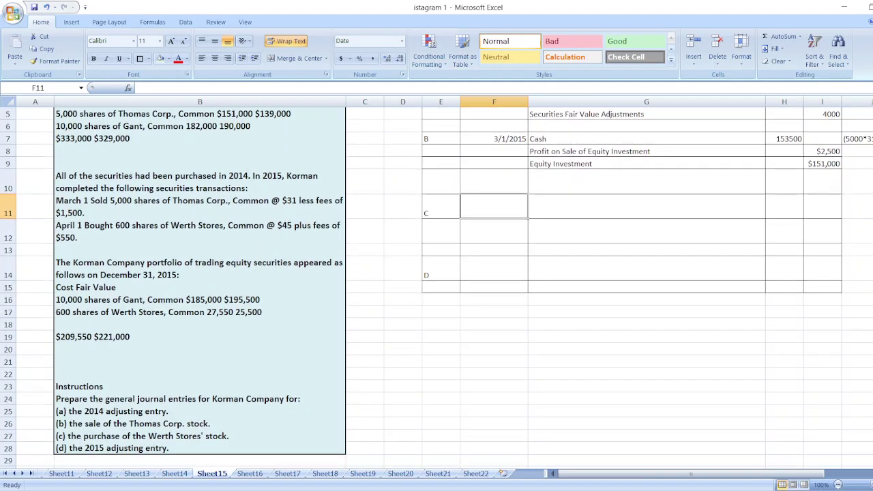
{"action": "scroll", "coordinate": [436, 287], "scroll_direction": "up", "scroll_amount": 2}
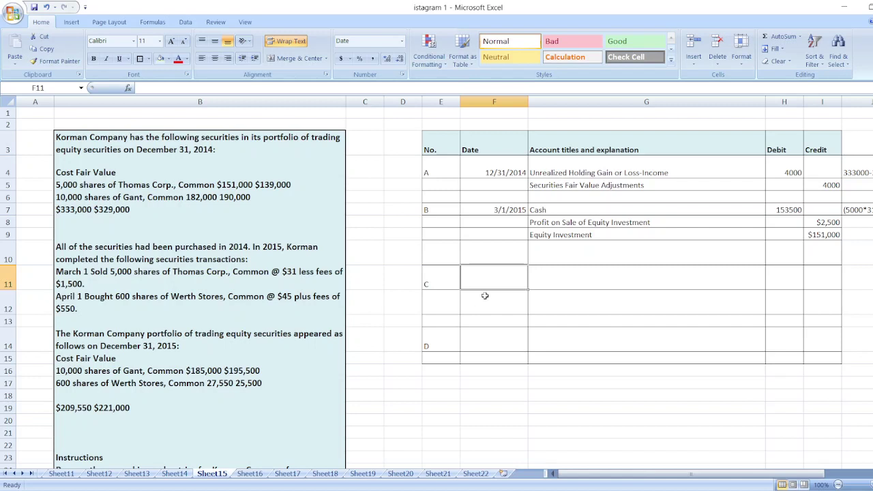
{"action": "type", "text": "4"}
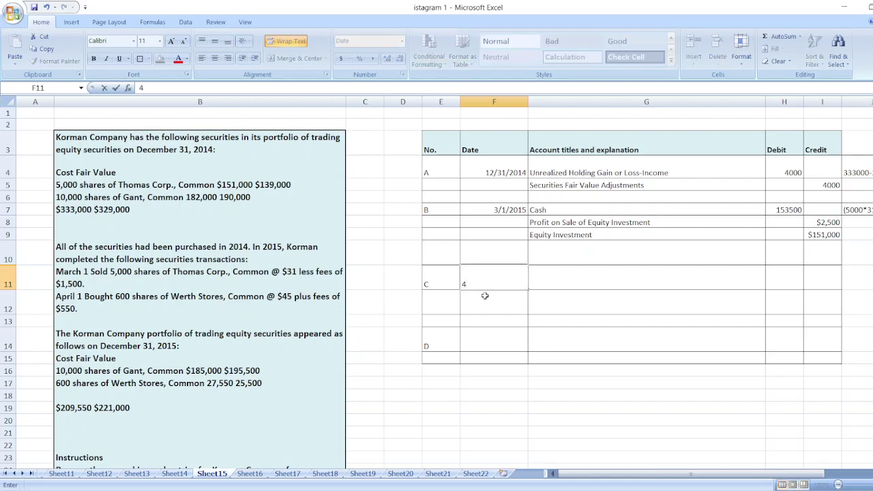
{"action": "type", "text": "-1"}
{"action": "key", "text": "BackSpace"}
{"action": "key", "text": "BackSpace"}
{"action": "key", "text": "BackSpace"}
{"action": "type", "text": "/1/"}
{"action": "type", "text": "2015"}
{"action": "key", "text": "Tab"}
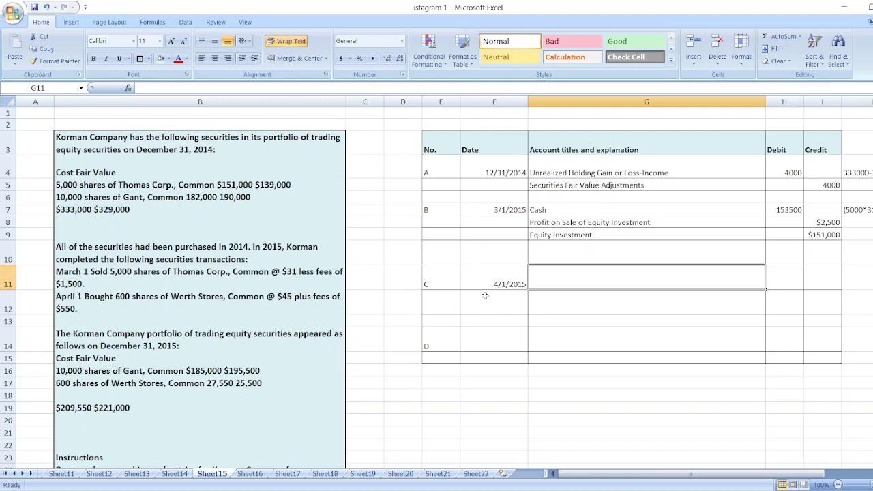
- List Equity Investment and Cash as entry C's account titles
{"action": "type", "text": "Equity "}
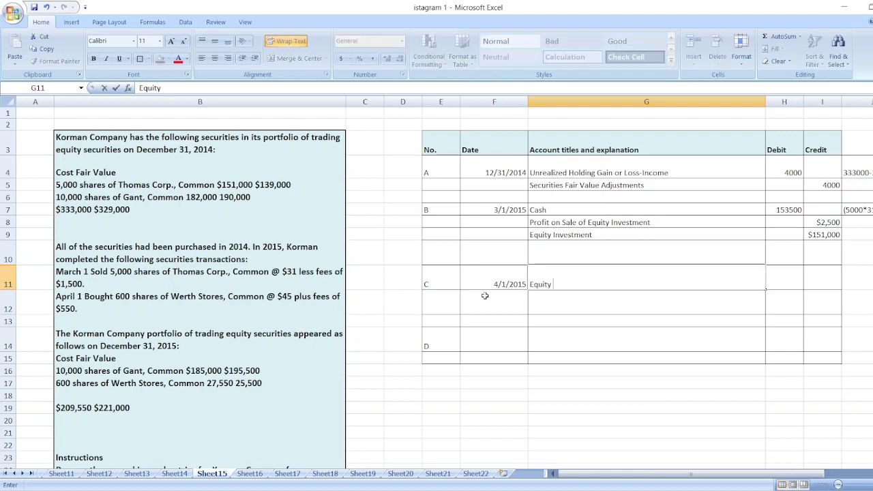
{"action": "type", "text": "Inves"}
{"action": "type", "text": "tm"}
{"action": "type", "text": "ent"}
{"action": "key", "text": "Return"}
{"action": "type", "text": "Ca"}
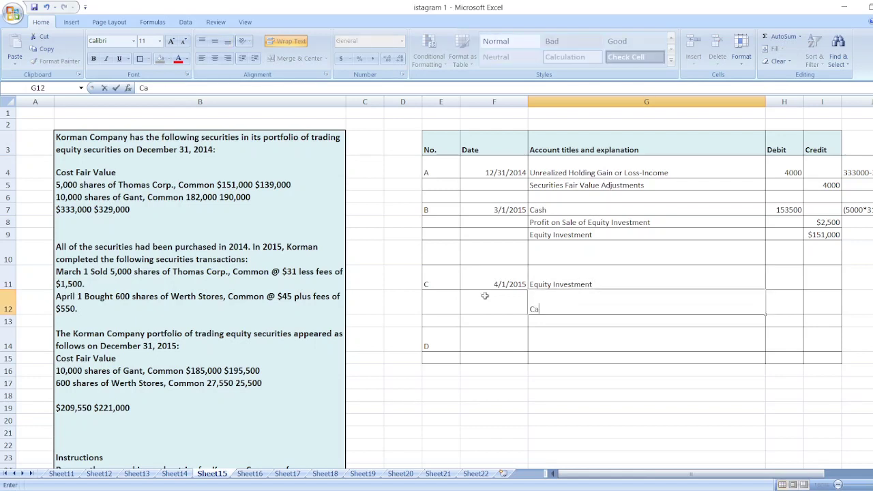
{"action": "type", "text": "sh"}
{"action": "key", "text": "Return"}
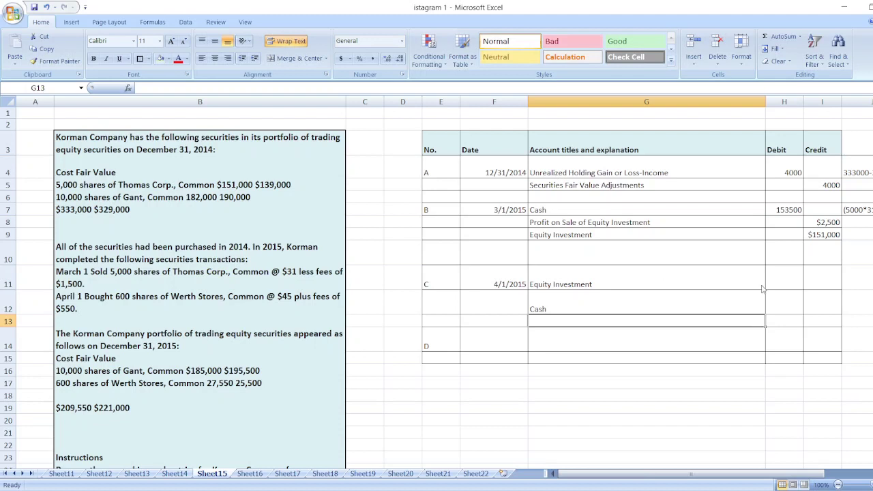
{"action": "left_click", "coordinate": [776, 281]}
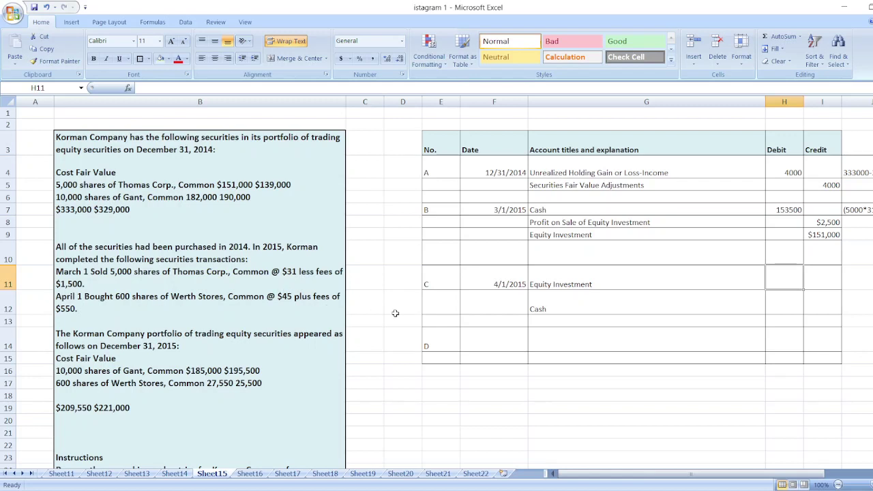
- Debit Equity Investment =600*45+550 (27550) in H11 and credit Cash =H11
{"action": "type", "text": "=600*"}
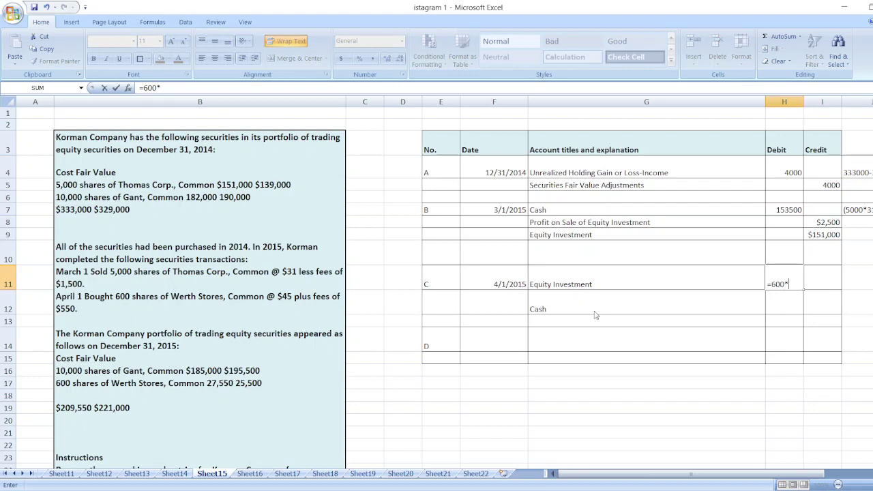
{"action": "type", "text": "45+"}
{"action": "type", "text": "550"}
{"action": "key", "text": "Return"}
{"action": "key", "text": "Right"}
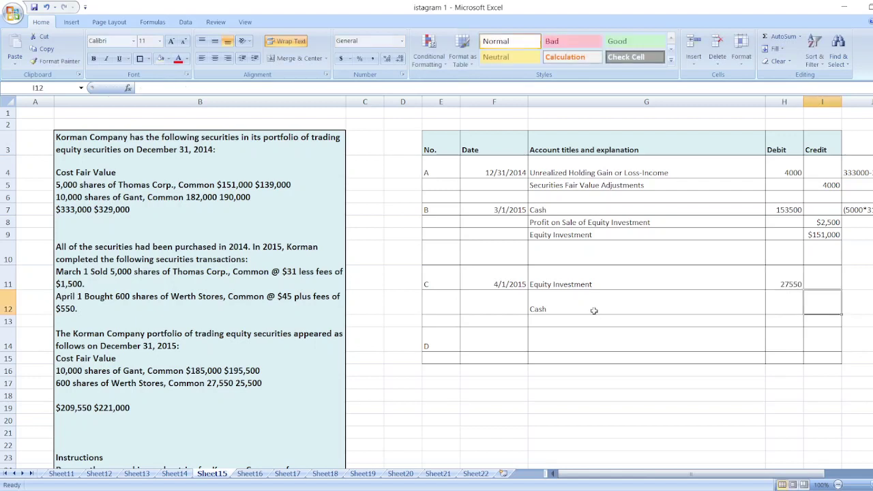
{"action": "type", "text": "=H11"}
{"action": "key", "text": "ctrl+Return"}
- Copy the calculation into J11 and keep it as plain text 600*45+550
{"action": "key", "text": "Up"}
{"action": "key", "text": "Left"}
{"action": "key", "text": "ctrl+c"}
{"action": "key", "text": "Right"}
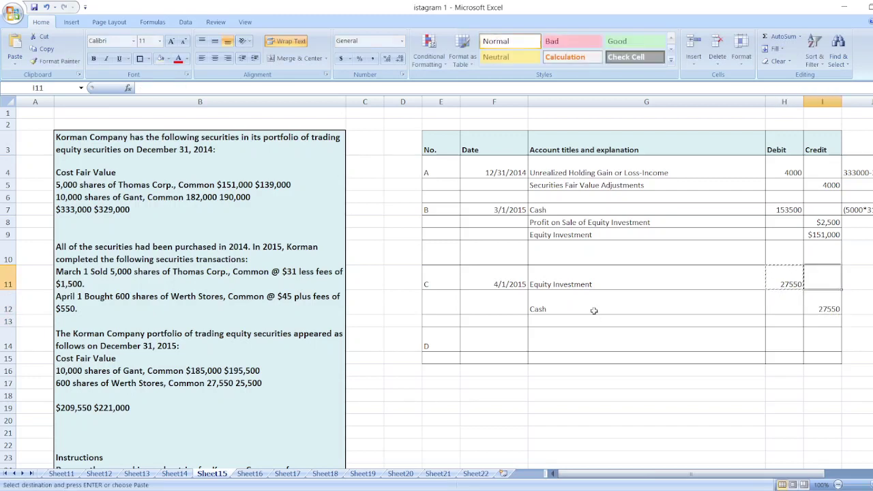
{"action": "key", "text": "Right"}
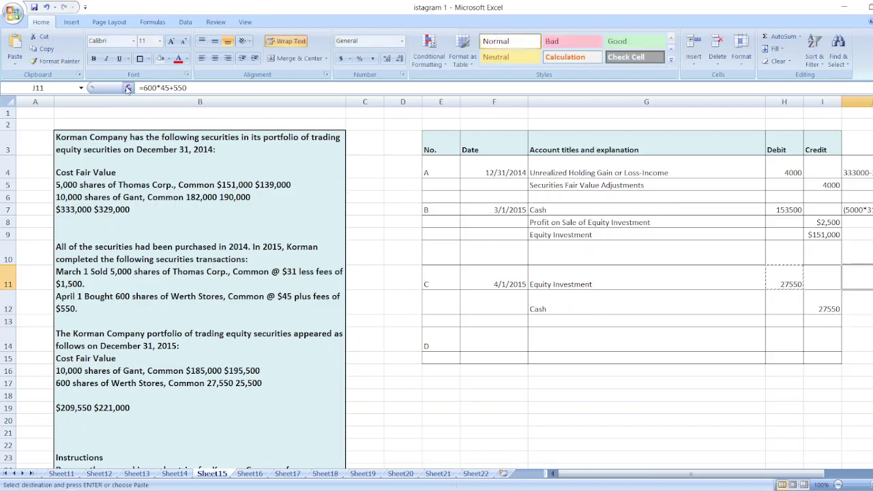
{"action": "left_click", "coordinate": [140, 88]}
{"action": "key", "text": "BackSpace"}
{"action": "key", "text": "Return"}
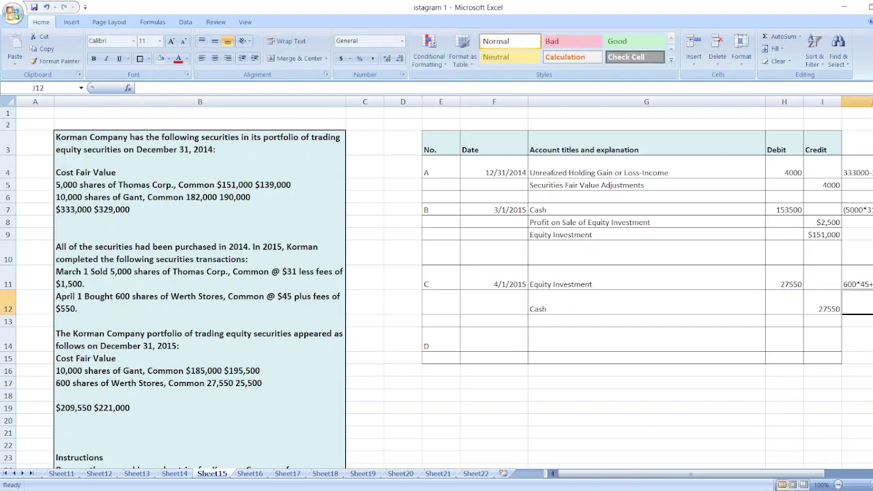
{"action": "scroll", "coordinate": [437, 286], "scroll_direction": "down", "scroll_amount": 1}
{"action": "scroll", "coordinate": [436, 286], "scroll_direction": "down", "scroll_amount": 1}
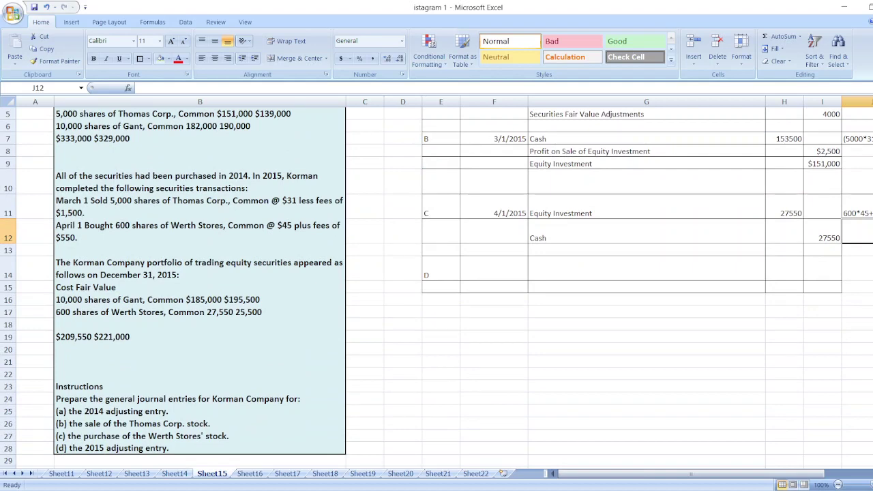
{"action": "scroll", "coordinate": [614, 211], "scroll_direction": "up", "scroll_amount": 1}
{"action": "scroll", "coordinate": [614, 211], "scroll_direction": "up", "scroll_amount": 1}
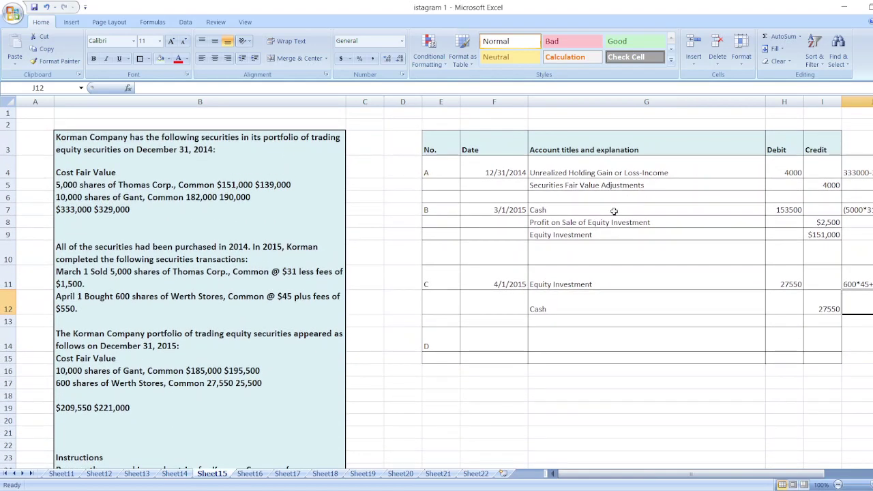
- Date entry D 12/31/2015 in cell F14
{"action": "left_click", "coordinate": [490, 341]}
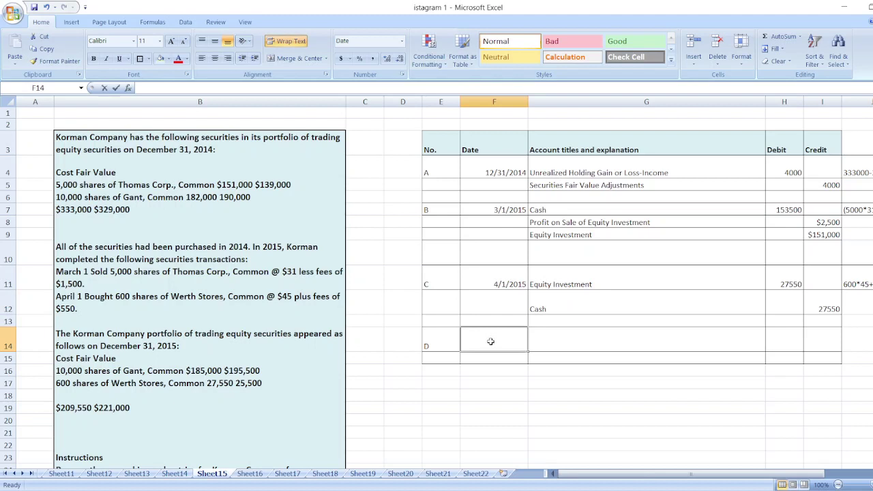
{"action": "type", "text": "12/31/2"}
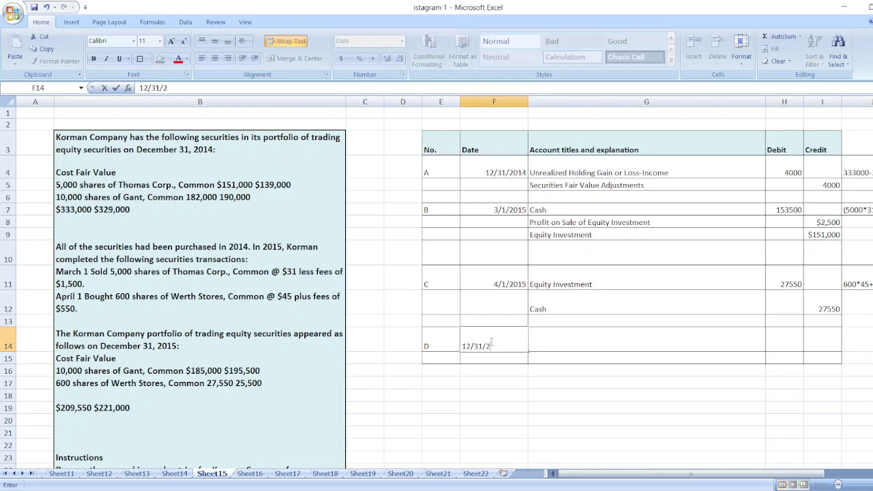
{"action": "type", "text": "015"}
{"action": "key", "text": "Tab"}
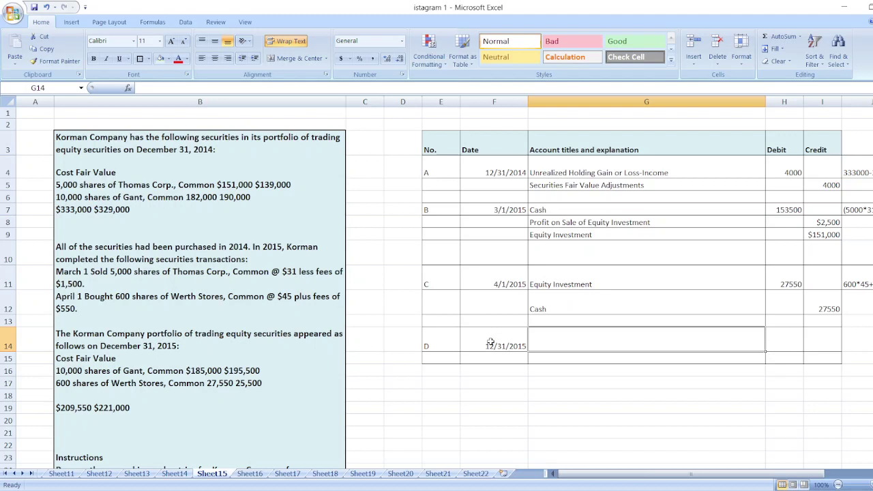
- List Securities Fair Value Adjustment and Unrealized Holding Gain or Loss - Income as entry D's titles
{"action": "type", "text": "Securit"}
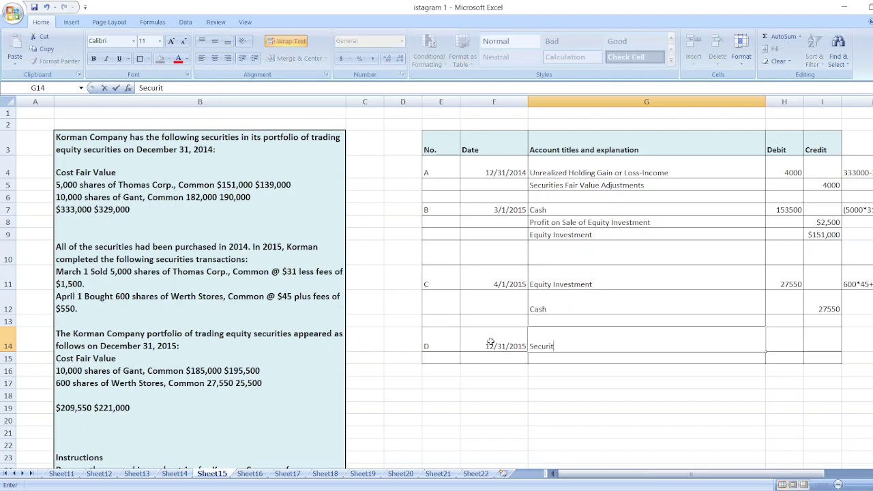
{"action": "type", "text": "i"}
{"action": "type", "text": "es Fair Va"}
{"action": "type", "text": "lue Adj"}
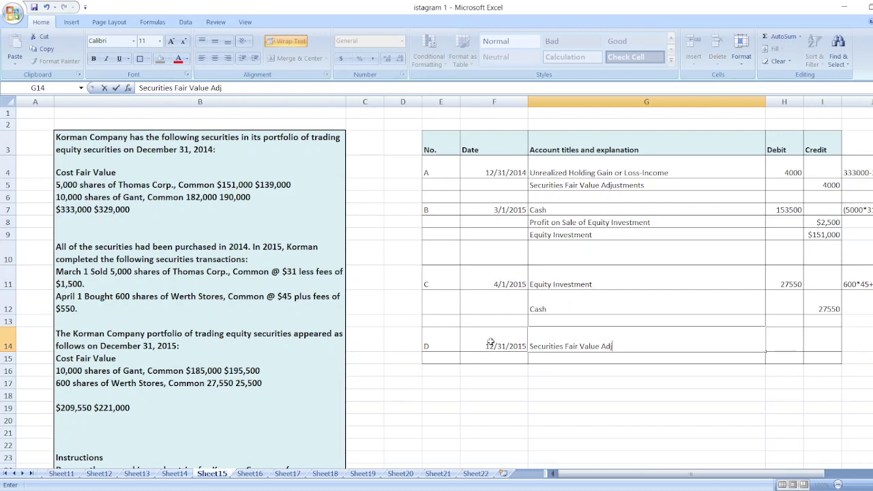
{"action": "type", "text": "ustment"}
{"action": "key", "text": "Return"}
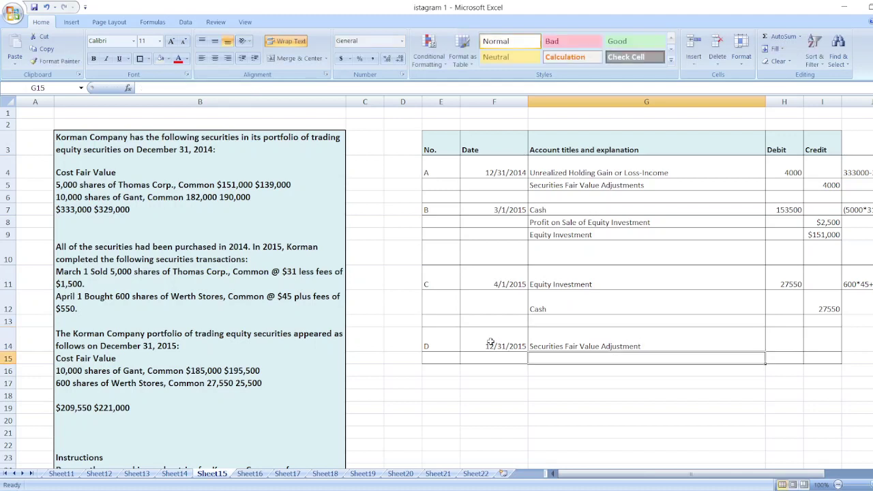
{"action": "type", "text": "Unreali"}
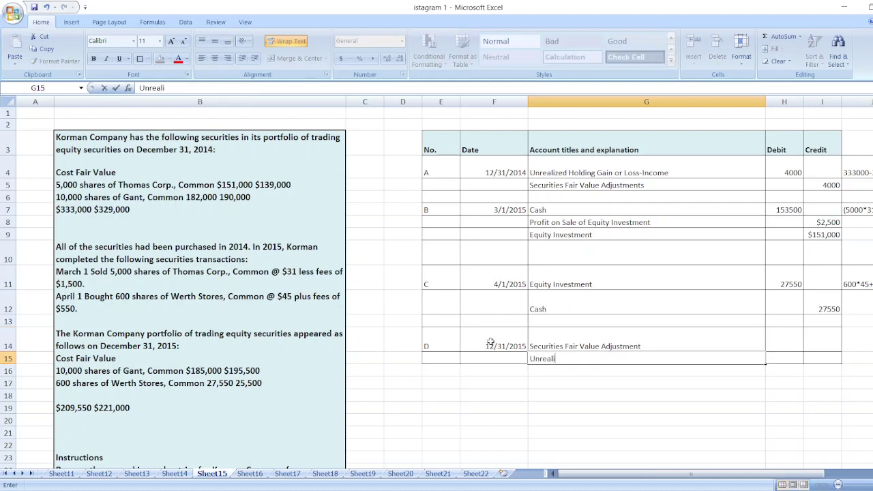
{"action": "type", "text": "zed Holdi"}
{"action": "type", "text": "ng"}
{"action": "type", "text": " Gain or "}
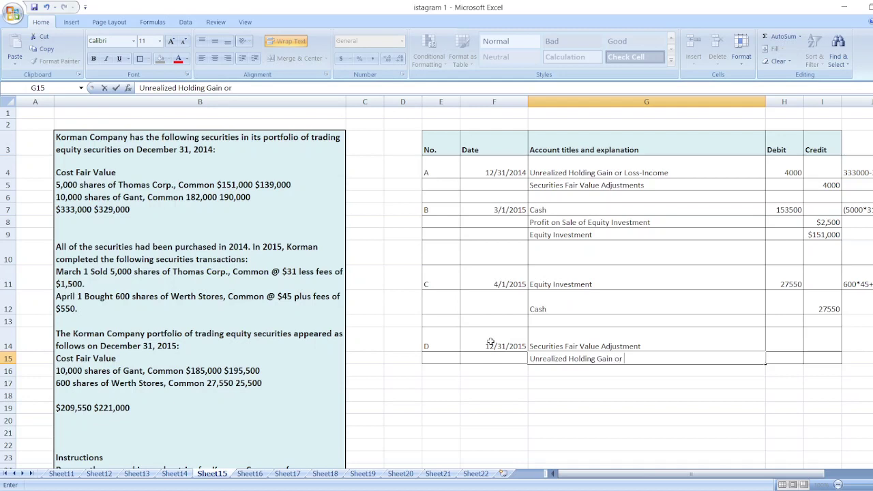
{"action": "type", "text": "Loss - "}
{"action": "type", "text": "Income"}
{"action": "key", "text": "Tab"}
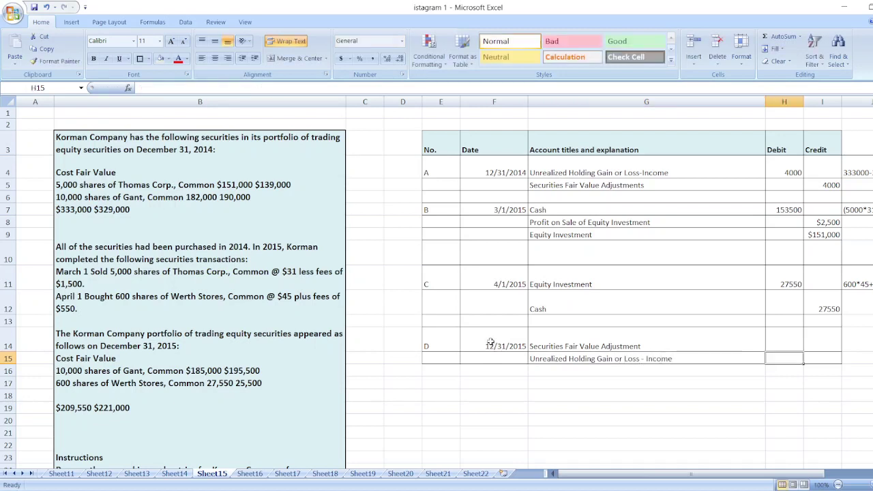
{"action": "key", "text": "Up"}
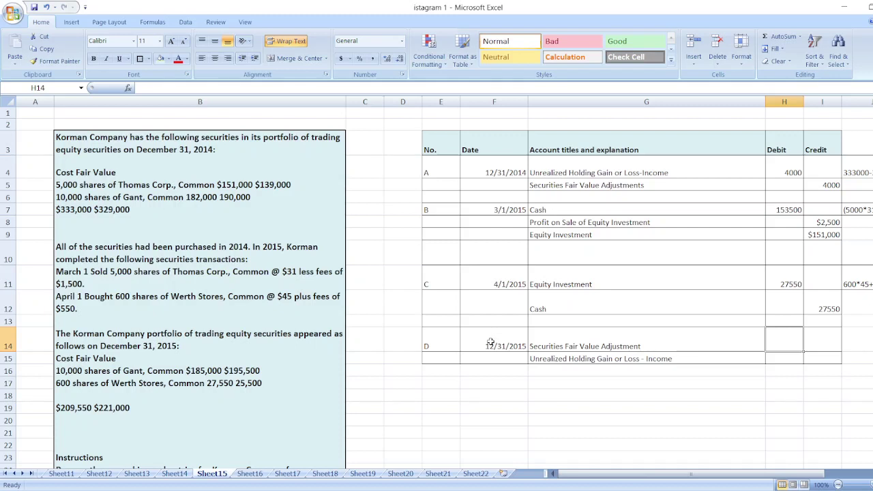
{"action": "type", "text": "="}
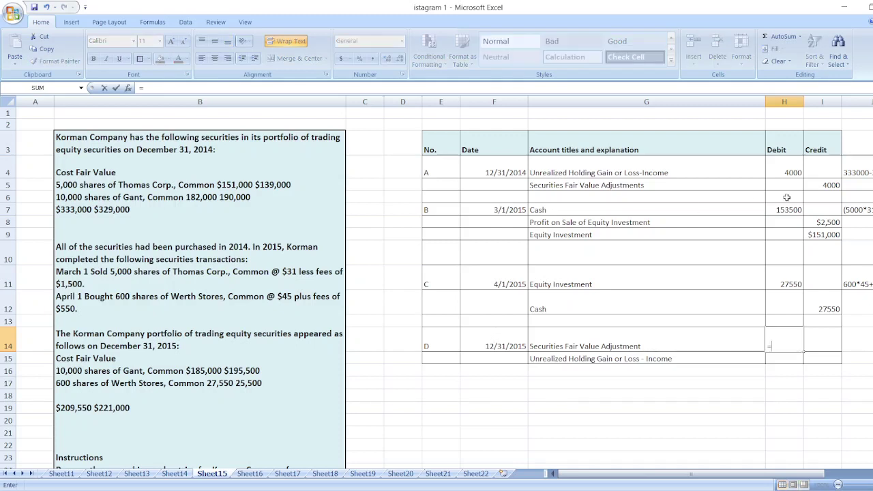
{"action": "left_click", "coordinate": [788, 185]}
{"action": "left_click", "coordinate": [789, 174]}
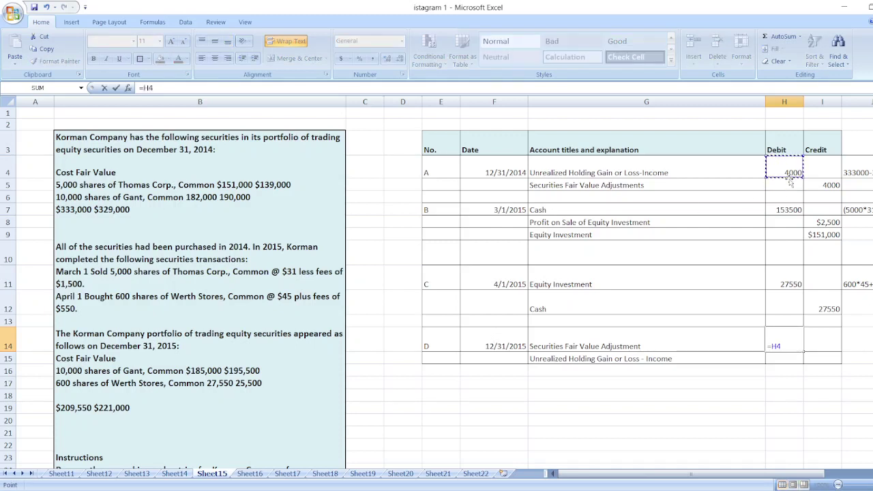
{"action": "type", "text": "+"}
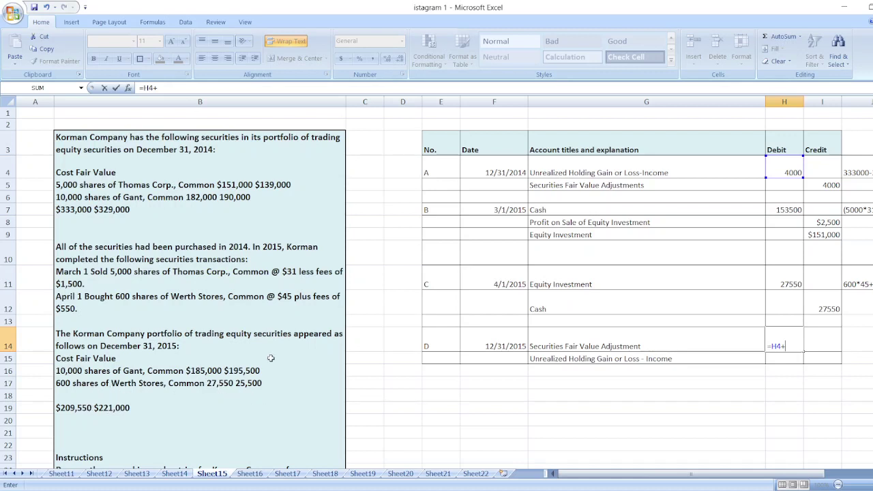
{"action": "type", "text": "221000"}
{"action": "type", "text": "0"}
{"action": "key", "text": "BackSpace"}
{"action": "type", "text": "20"}
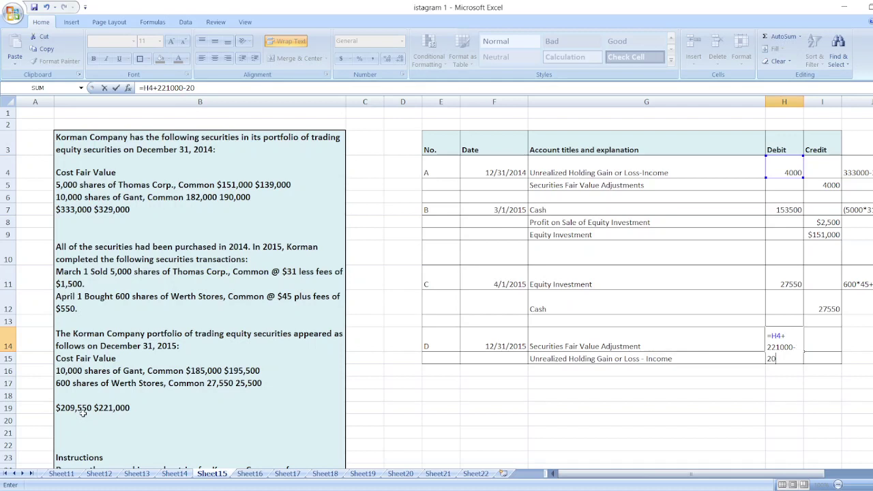
{"action": "type", "text": "9550"}
{"action": "key", "text": "Return"}
{"action": "key", "text": "Right"}
{"action": "type", "text": "=H"}
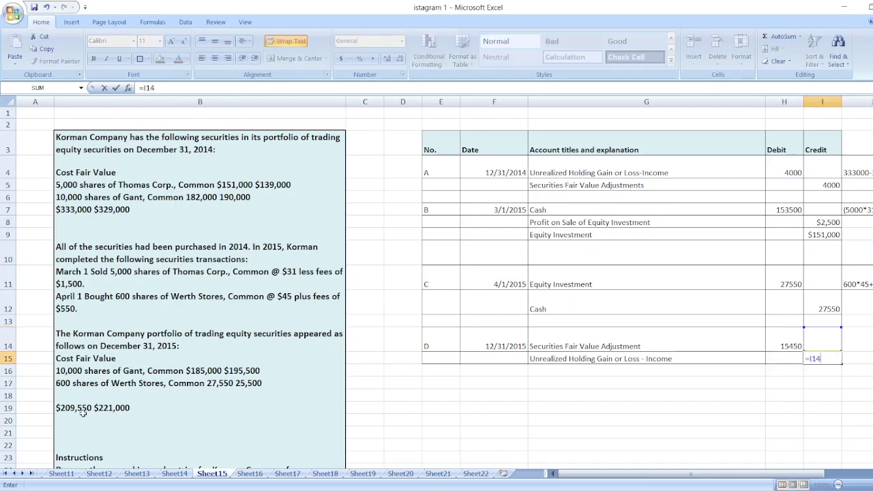
{"action": "type", "text": "14"}
{"action": "key", "text": "Return"}
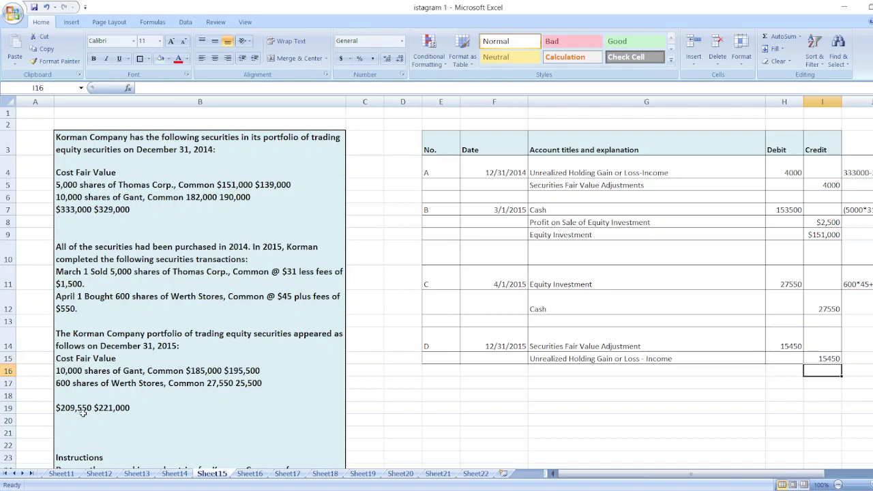